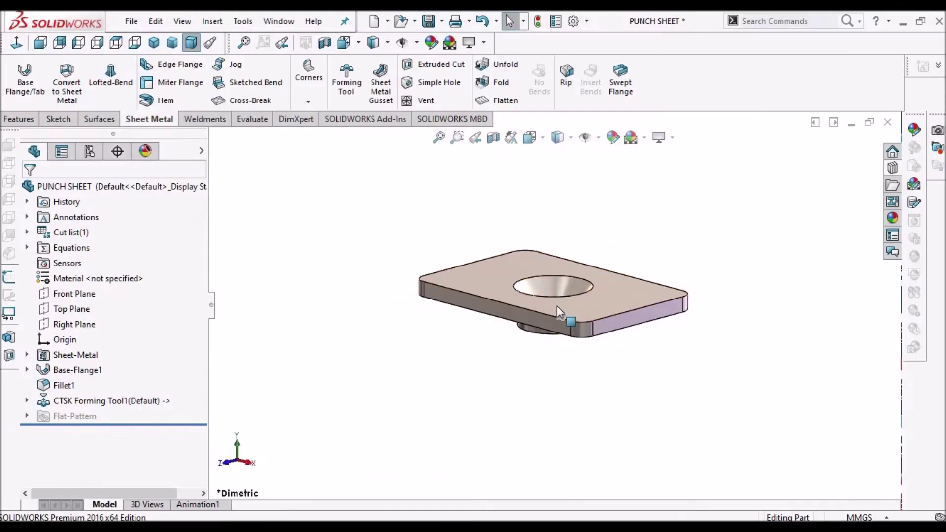
- Orbit the PUNCH SHEET plate to view its countersunk form
middle_click_drag(557, 306, 555, 274)
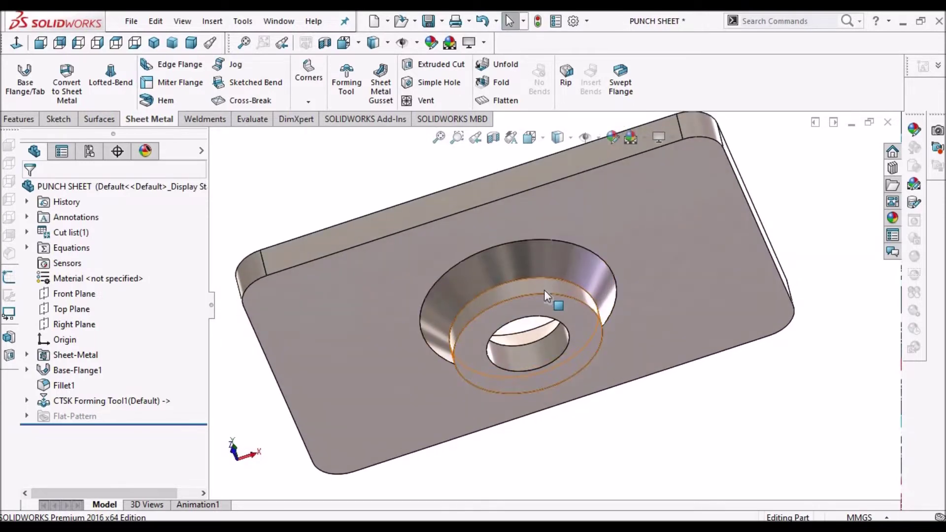
- Select the countersink's conical face and inner hole face, then orbit to another angle
left_click(544, 290)
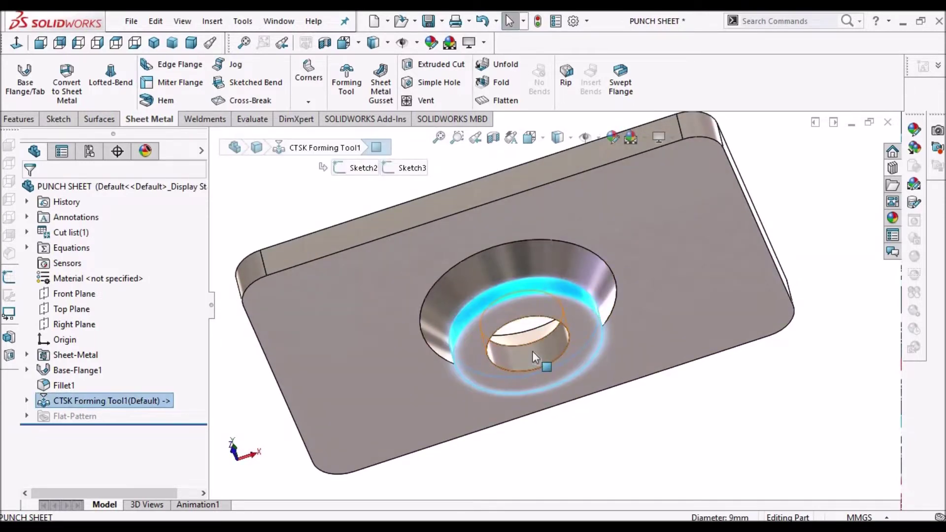
left_click(532, 350)
middle_click_drag(532, 351, 603, 418)
scroll(718, 249, "up", 3)
left_click(717, 249)
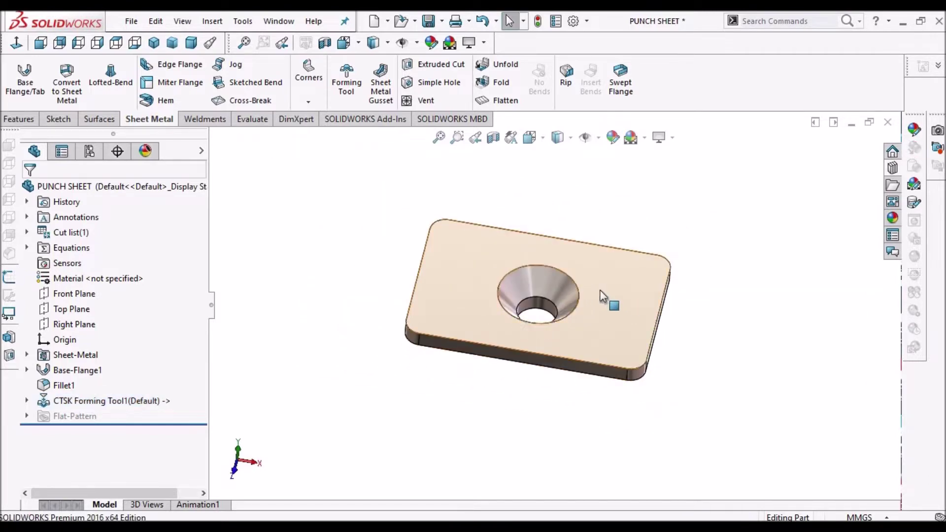
- Orbit to see the boss underneath, then switch to the CTSK Forming Tool document
middle_click_drag(598, 316, 522, 256)
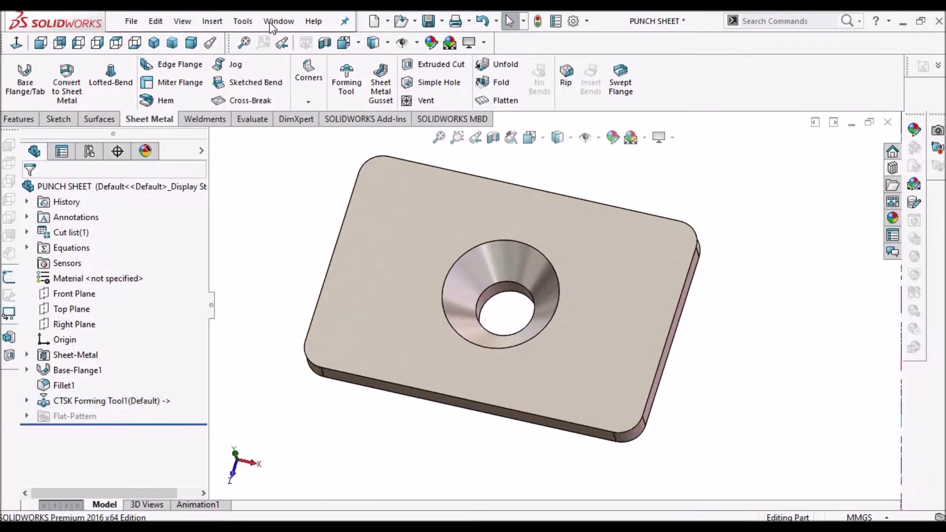
middle_click_drag(579, 348, 518, 261)
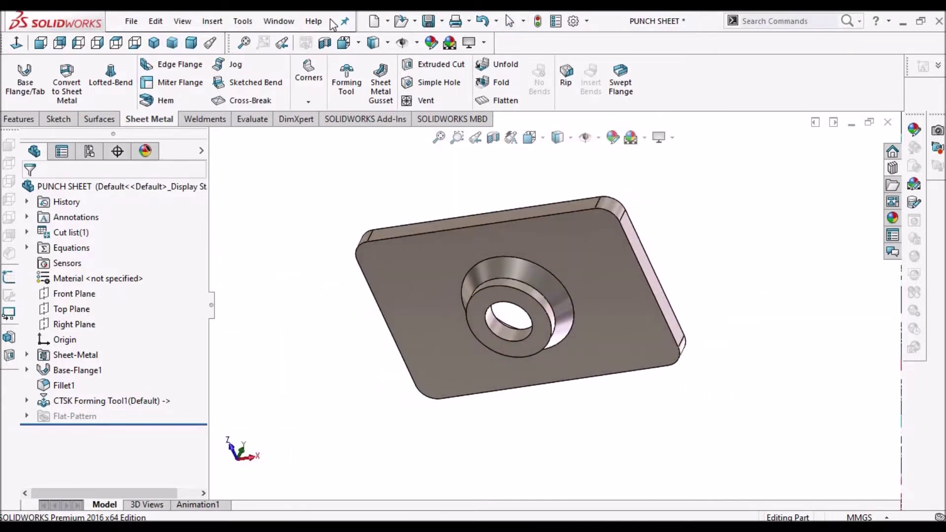
left_click(268, 20)
left_click(298, 185)
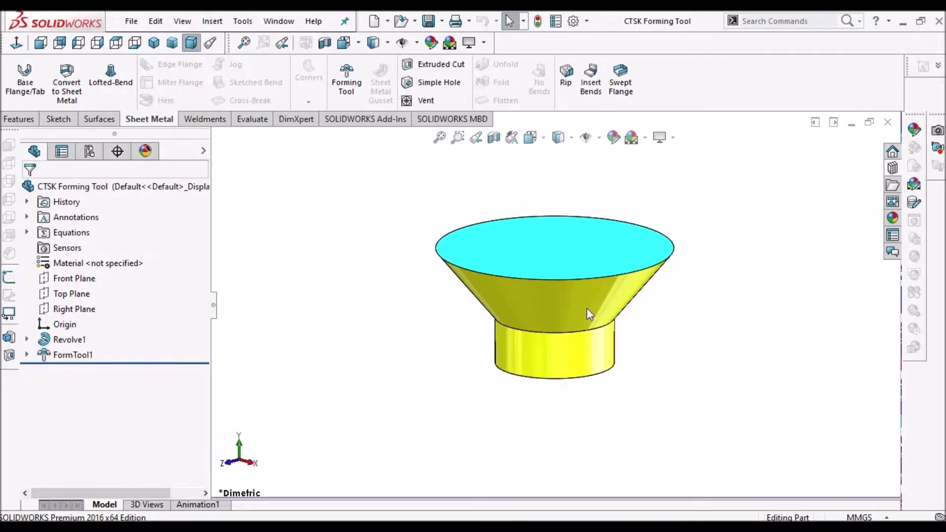
middle_click_drag(586, 312, 563, 268)
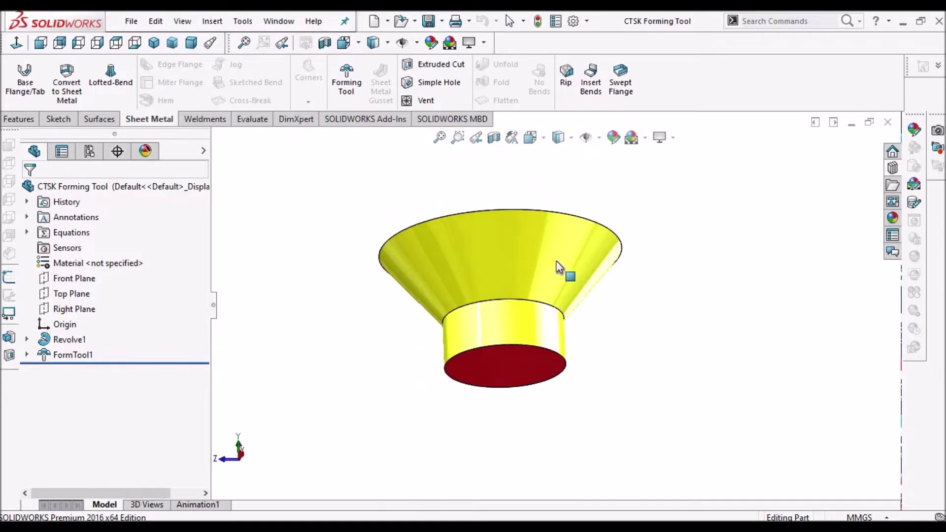
middle_click_drag(531, 226, 531, 378)
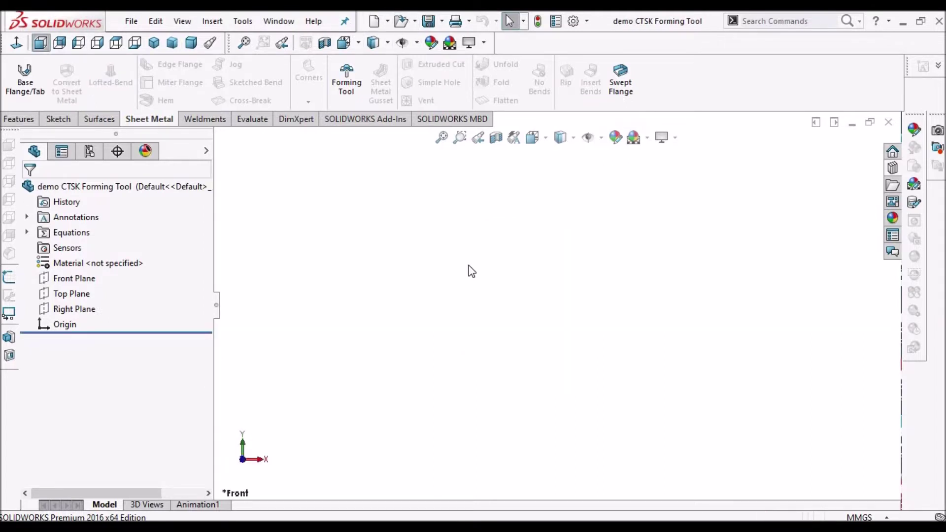
- Start a sketch on Front Plane and draw a horizontal line from the origin
left_click(69, 279)
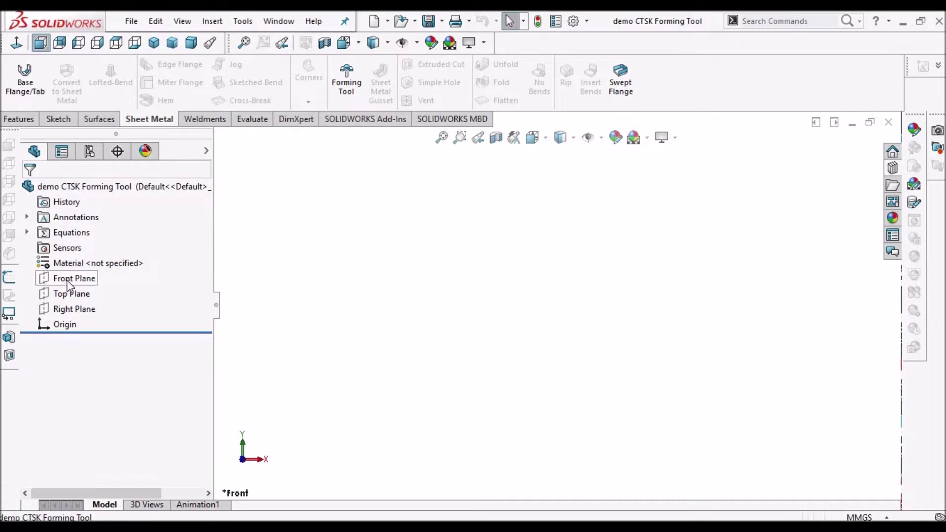
left_click(54, 120)
left_click(18, 73)
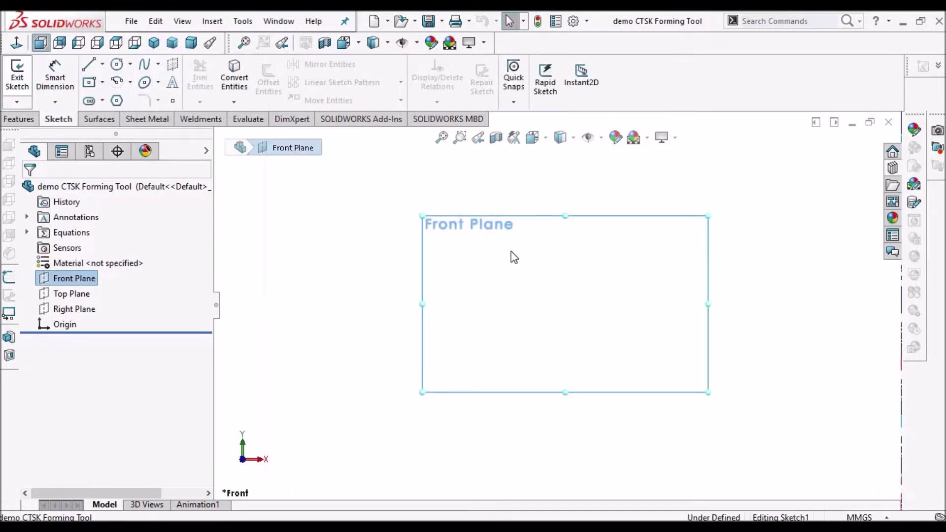
left_click(88, 68)
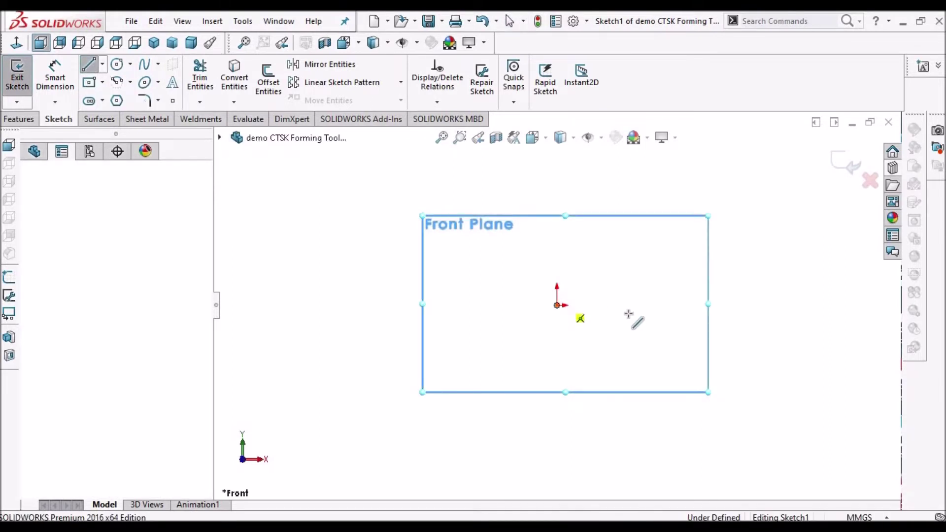
left_click(556, 305)
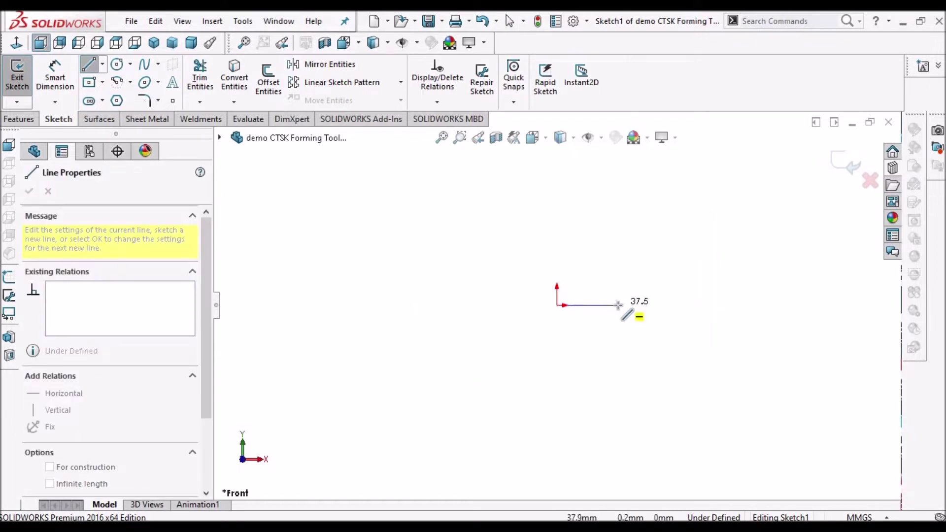
left_click(616, 304)
right_click(512, 228)
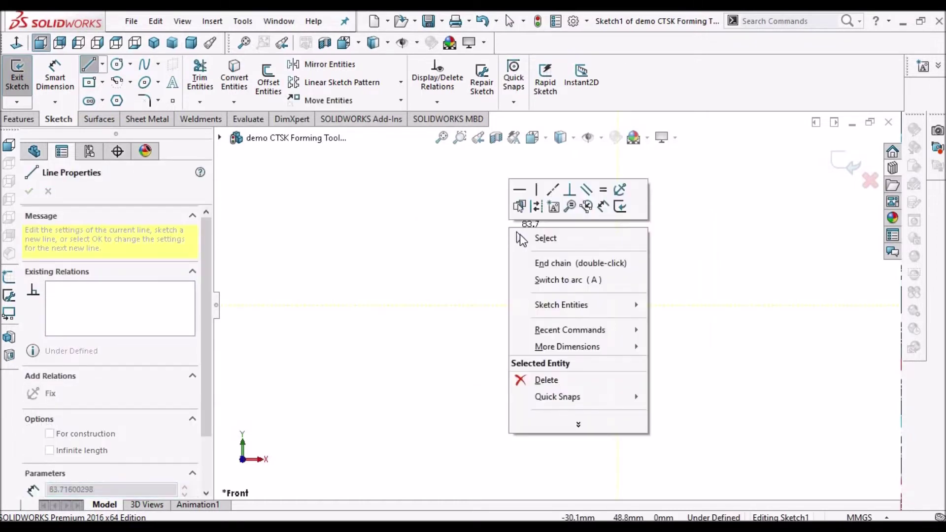
left_click(522, 238)
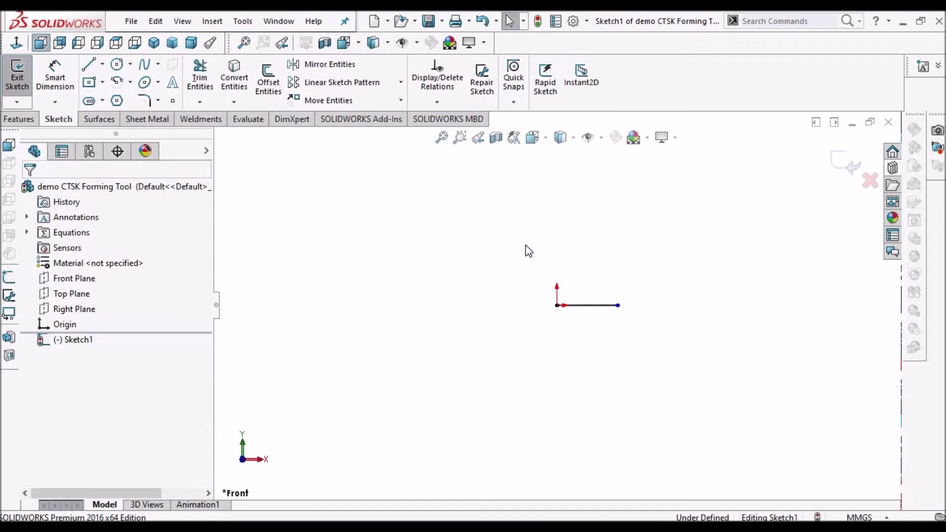
- Draw a vertical centerline upward from the origin
left_click(101, 64)
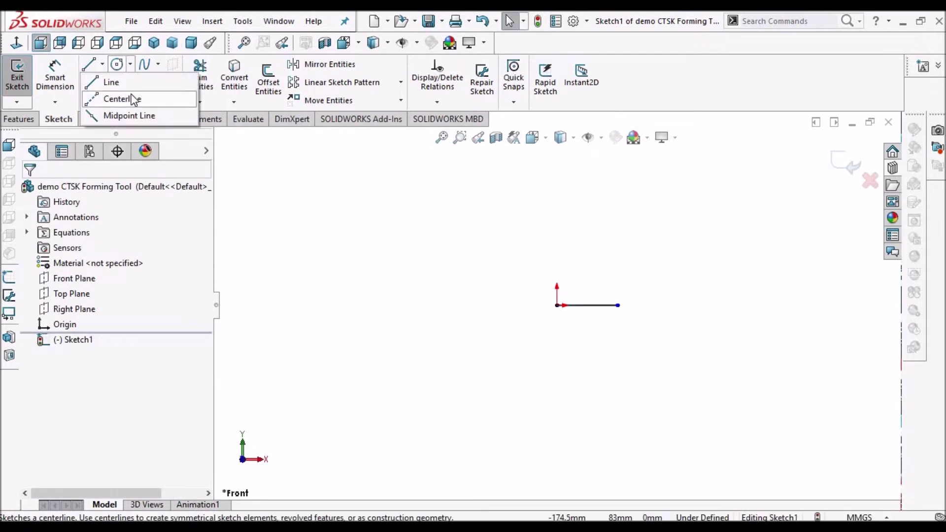
left_click(550, 231)
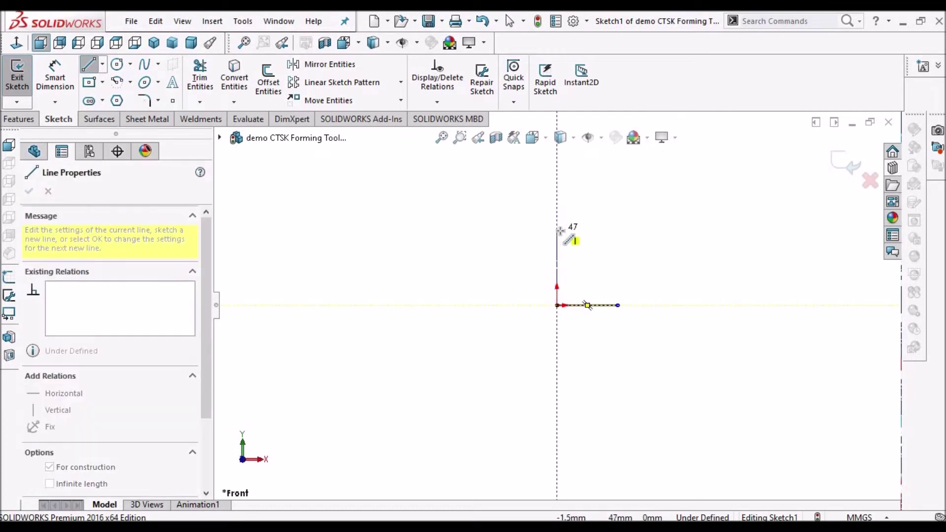
left_click(559, 232)
right_click(532, 235)
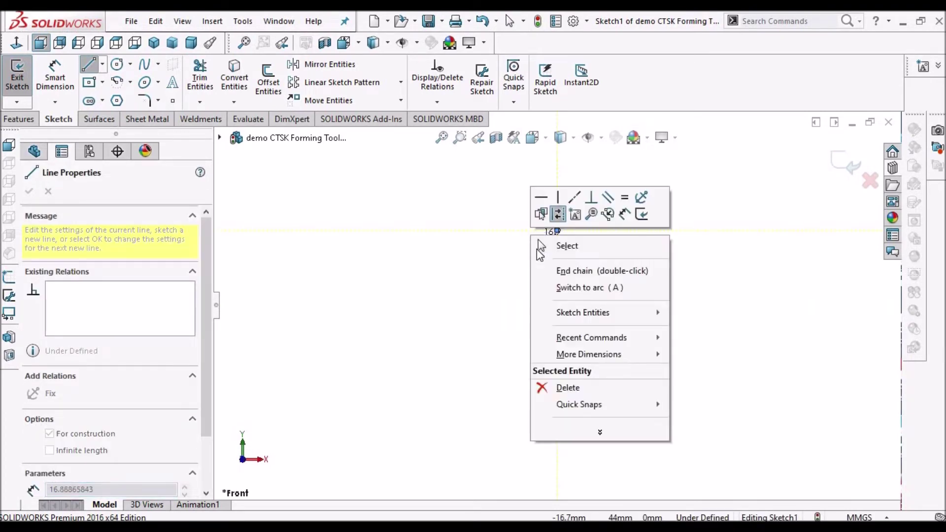
key("Escape")
key("Escape")
- Dimension the horizontal line as a 10 diameter across the centerline
left_click(55, 79)
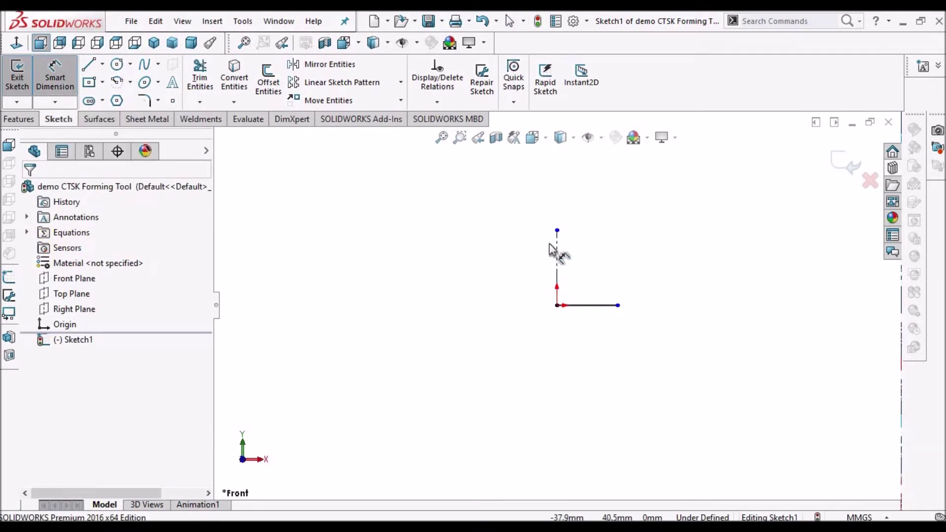
left_click(618, 309)
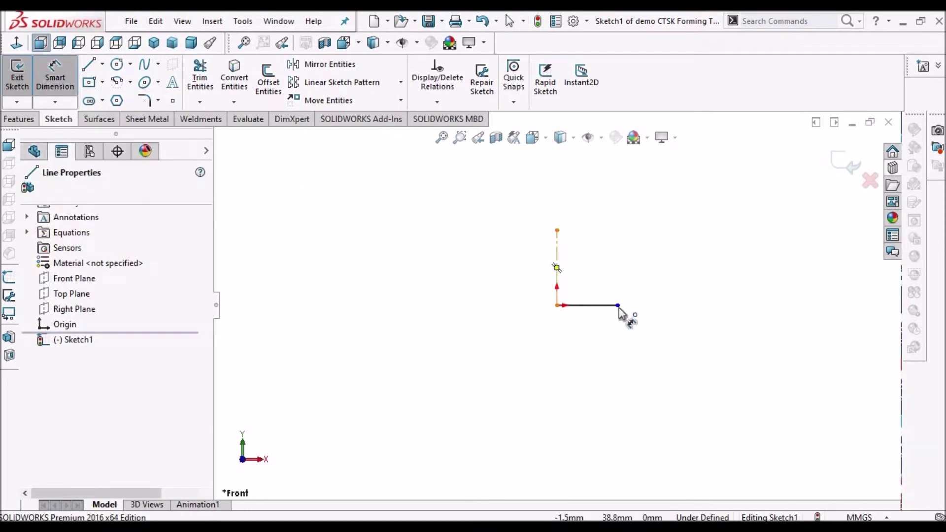
left_click(556, 274)
left_click(588, 279)
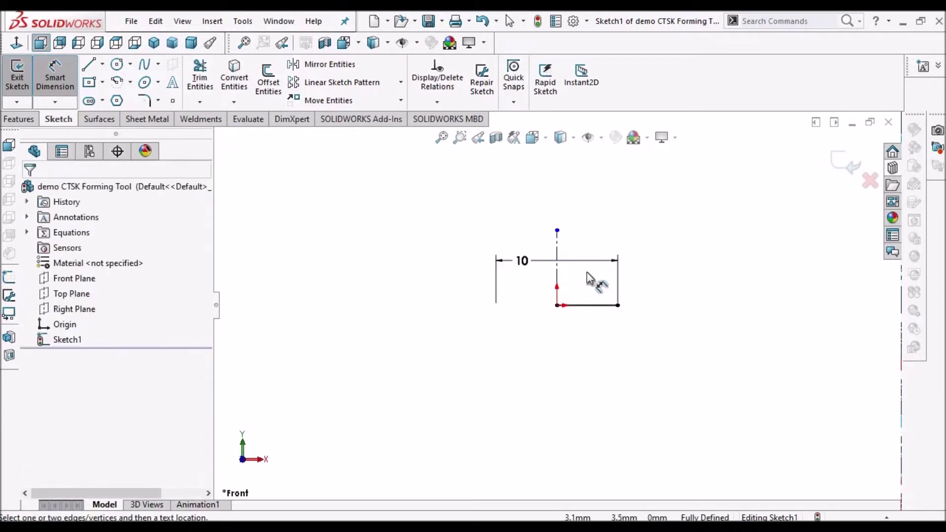
scroll(581, 281, "down", 3)
scroll(570, 283, "up", 1)
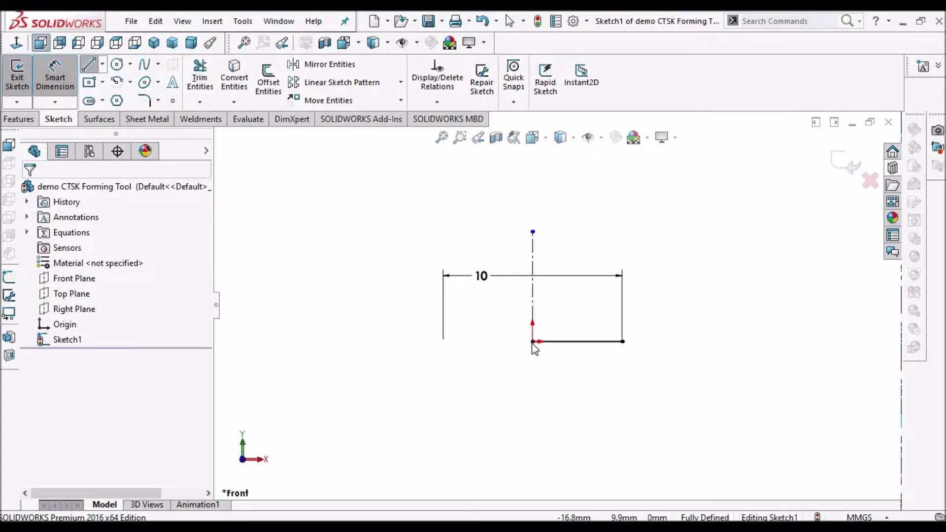
key("l")
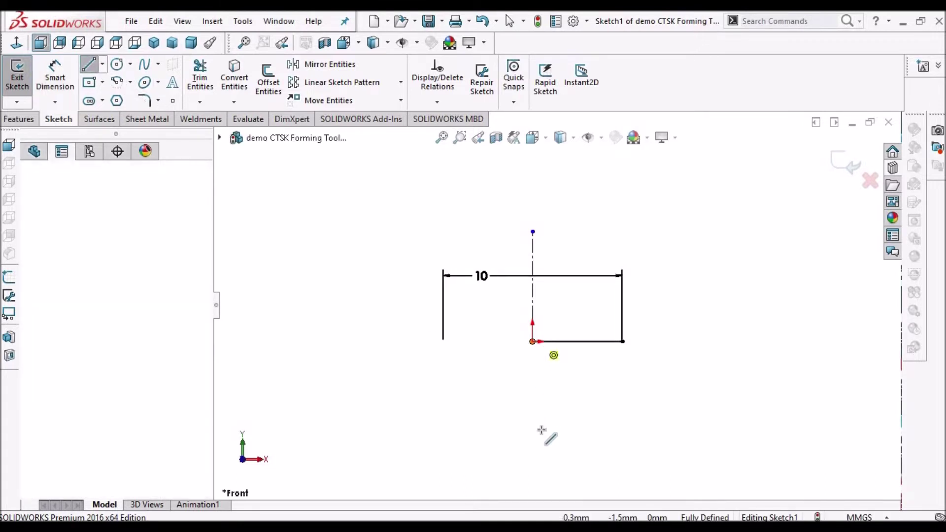
- Draw the closed countersink profile with a short step and a slanted edge
left_click(532, 342)
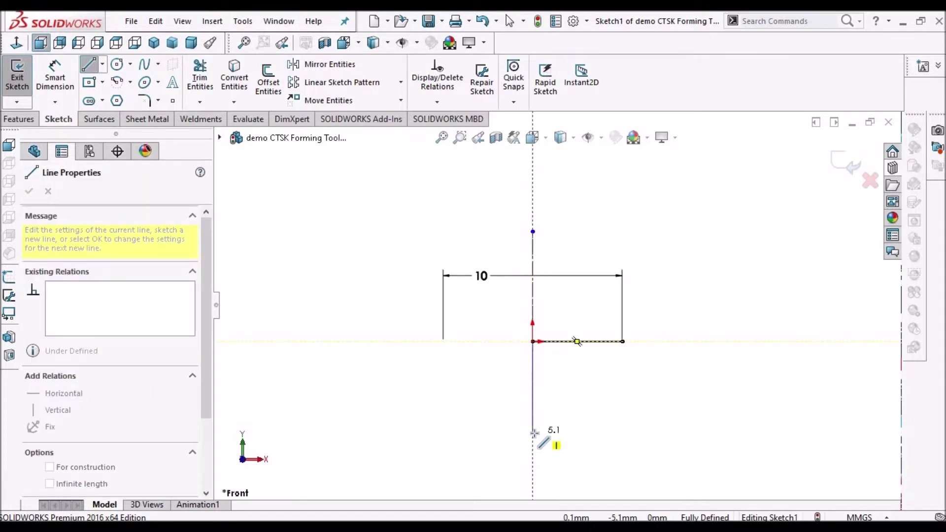
left_click(562, 433)
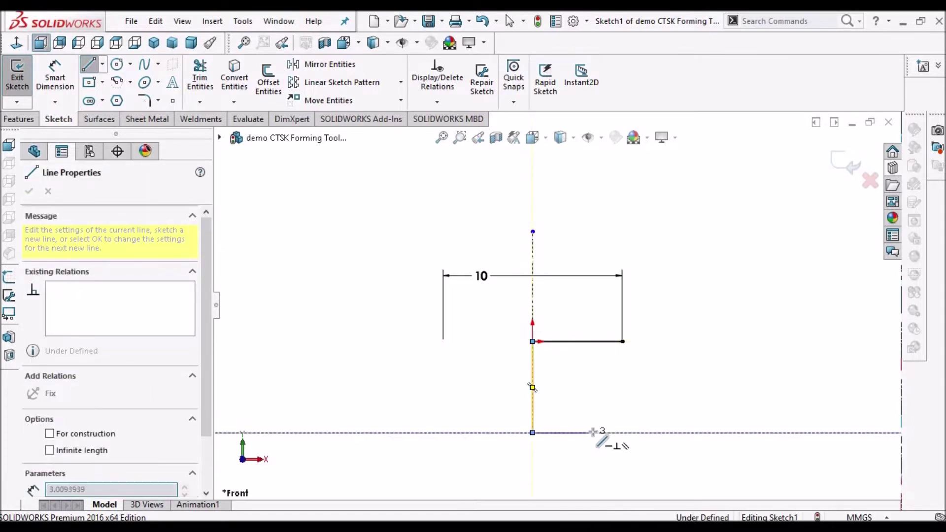
left_click(592, 433)
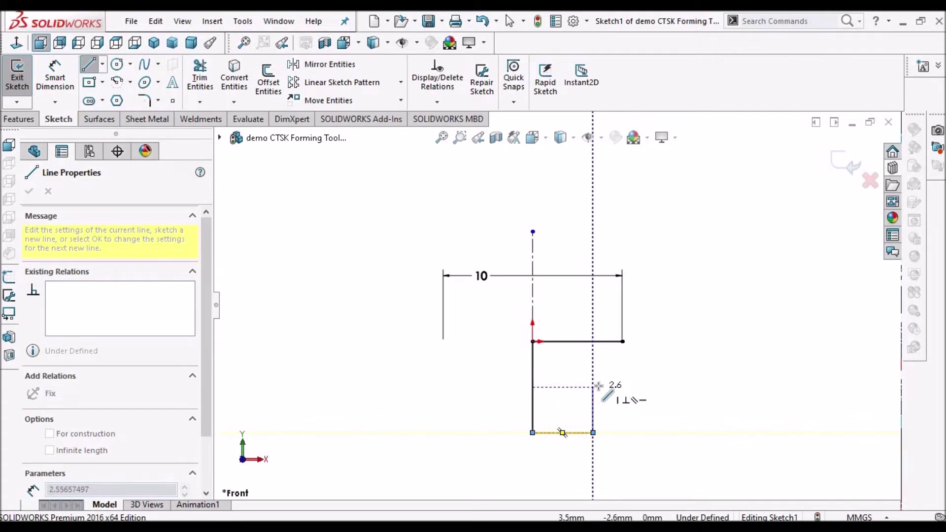
left_click(593, 387)
left_click(622, 341)
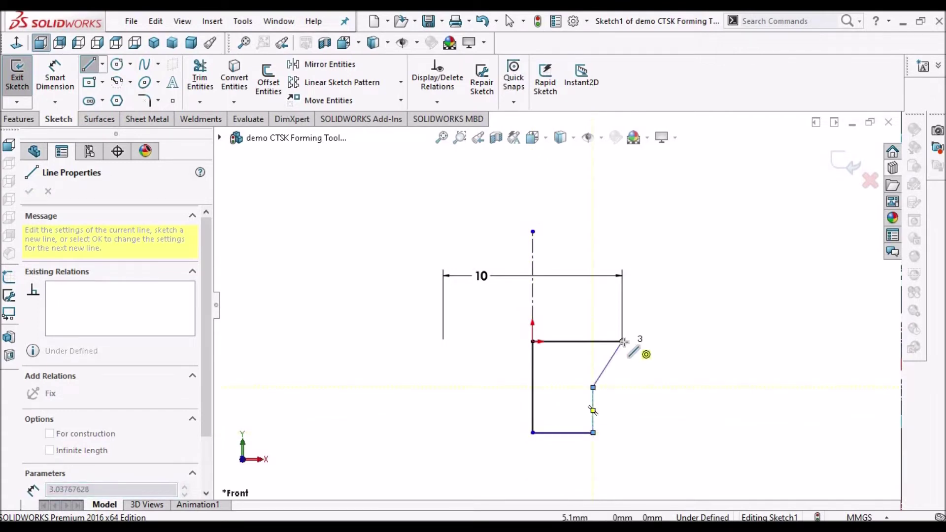
right_click(471, 340)
left_click(505, 344)
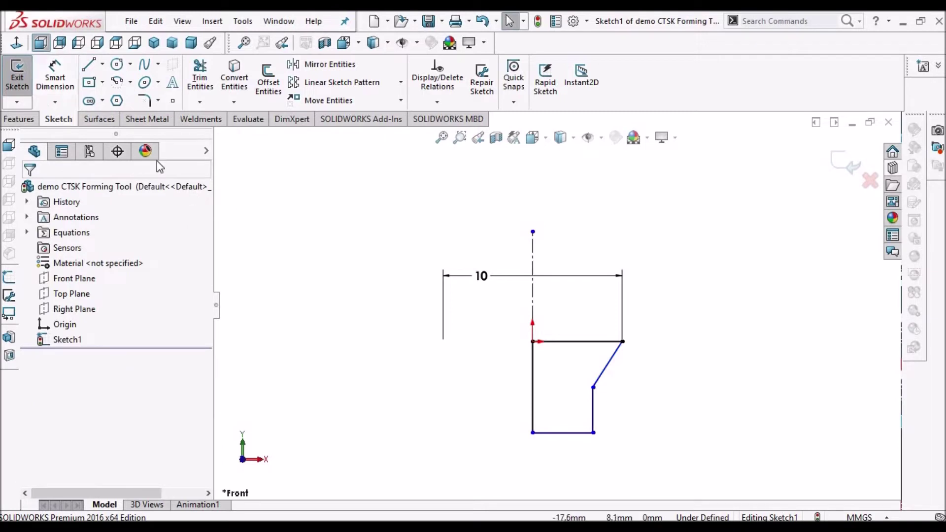
- Add a horizontal centerline crossing the slanted edge of the profile
left_click(104, 69)
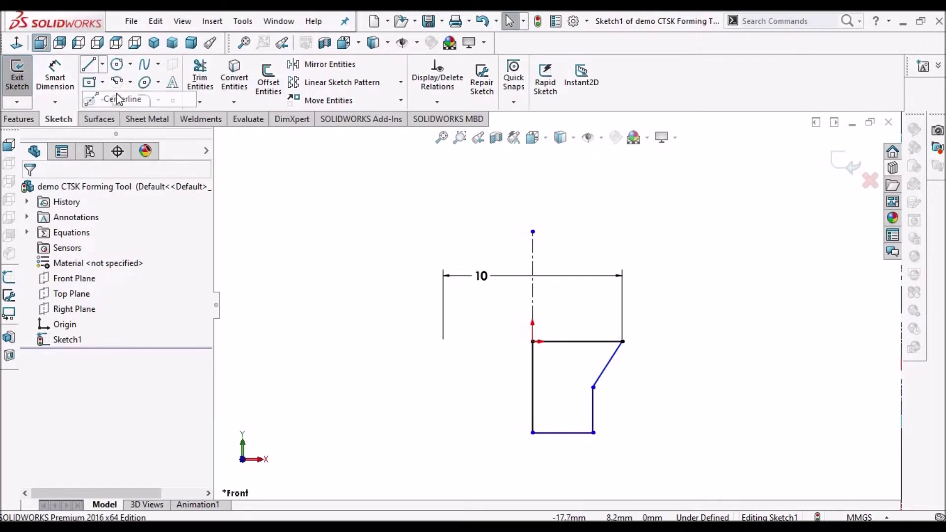
left_click(519, 367)
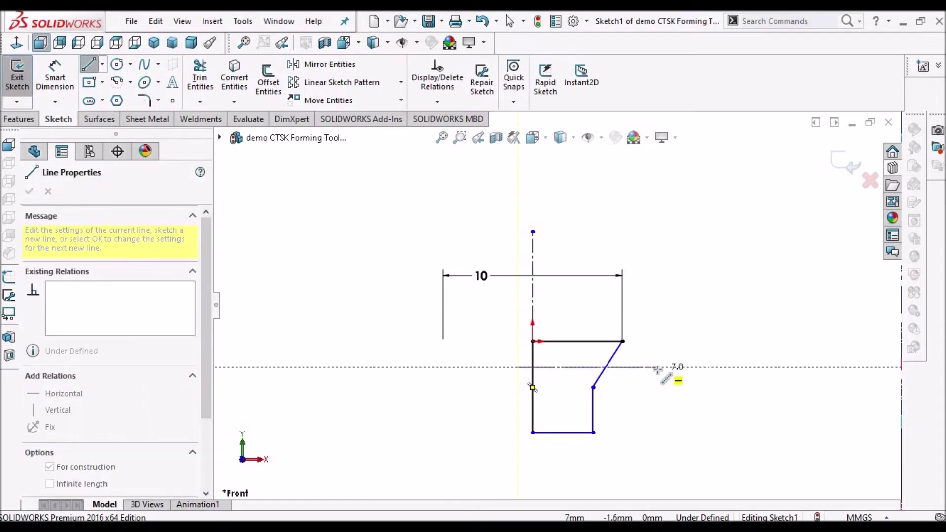
left_click(658, 367)
right_click(676, 296)
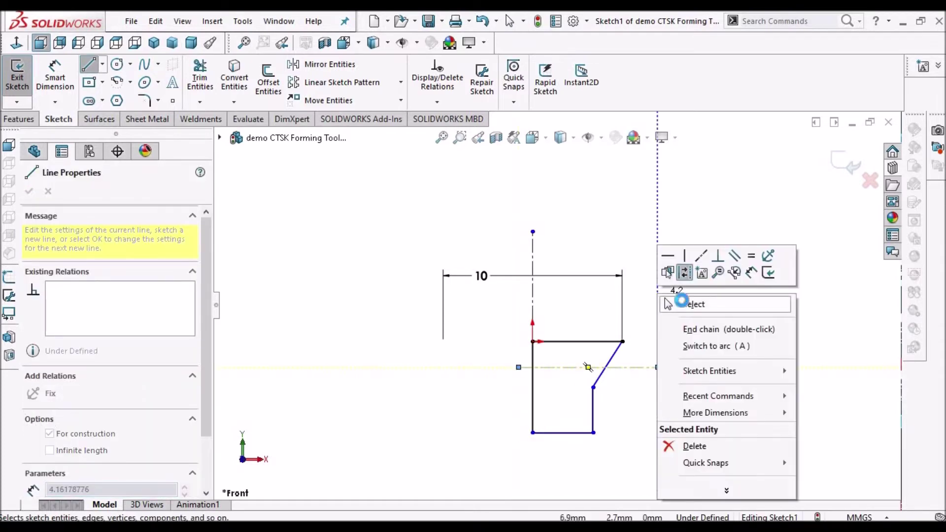
left_click(695, 329)
key("Escape")
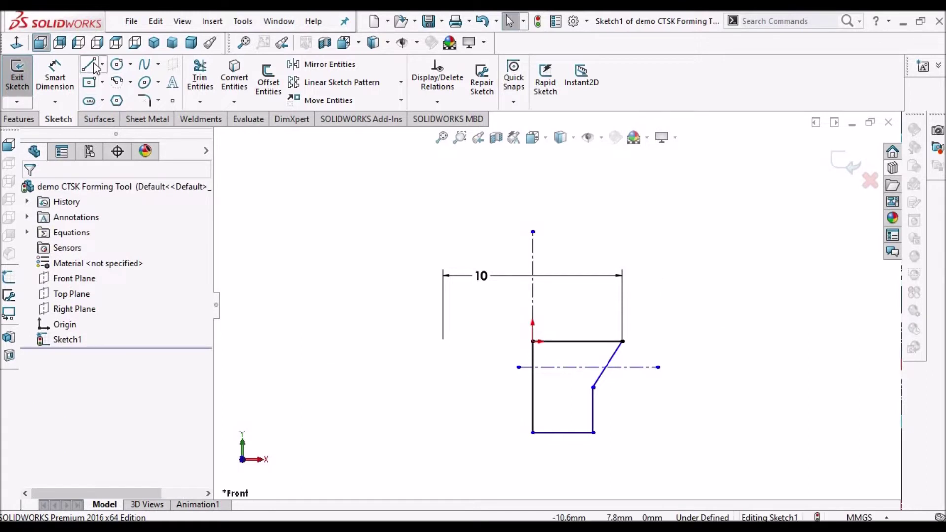
- Dimension the horizontal centerline 2 mm below the top edge and move the label lower
left_click(58, 76)
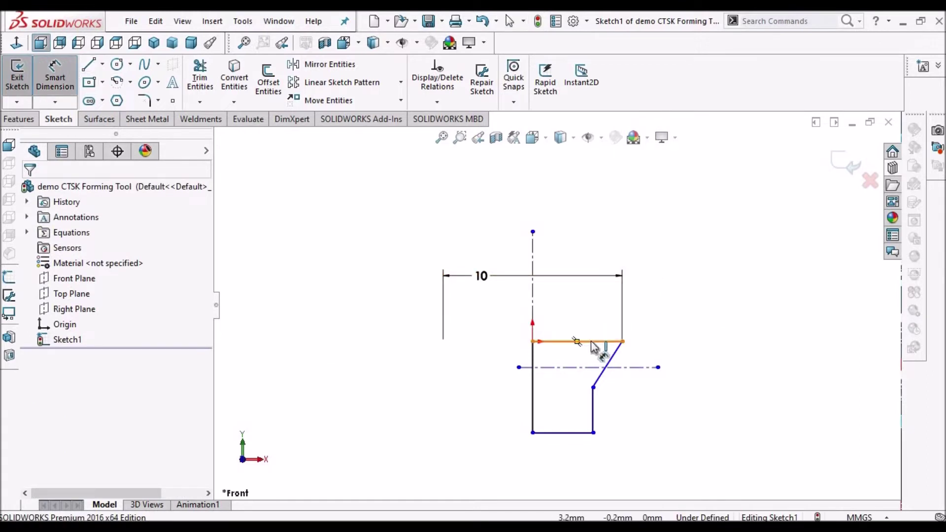
left_click(623, 366)
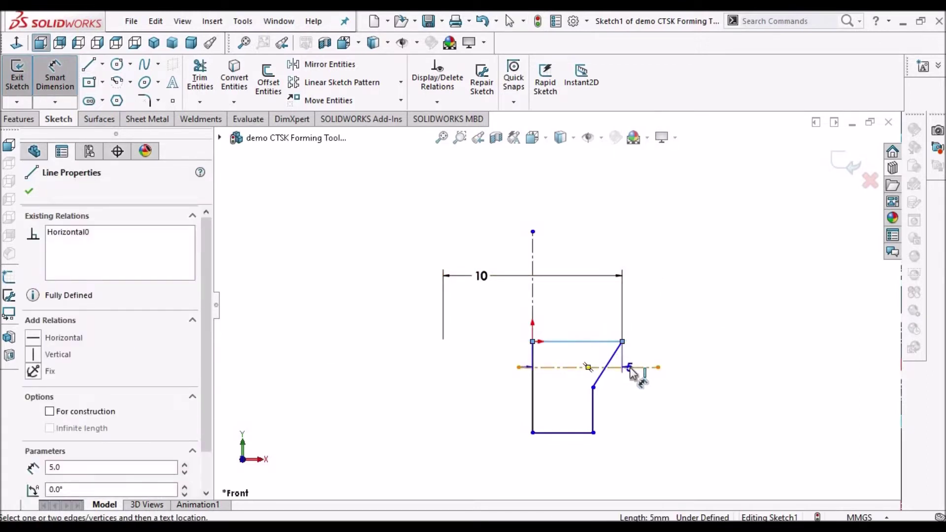
left_click(661, 350)
left_click(661, 348)
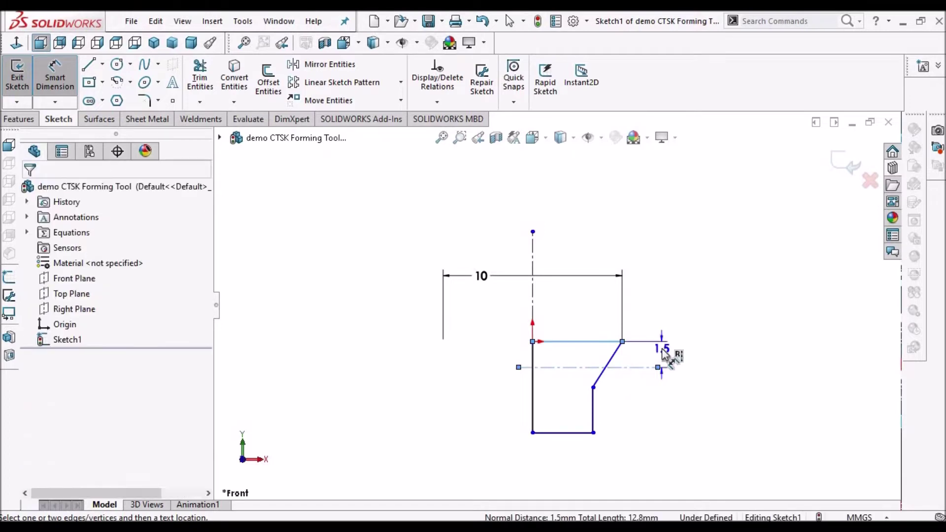
key("Return")
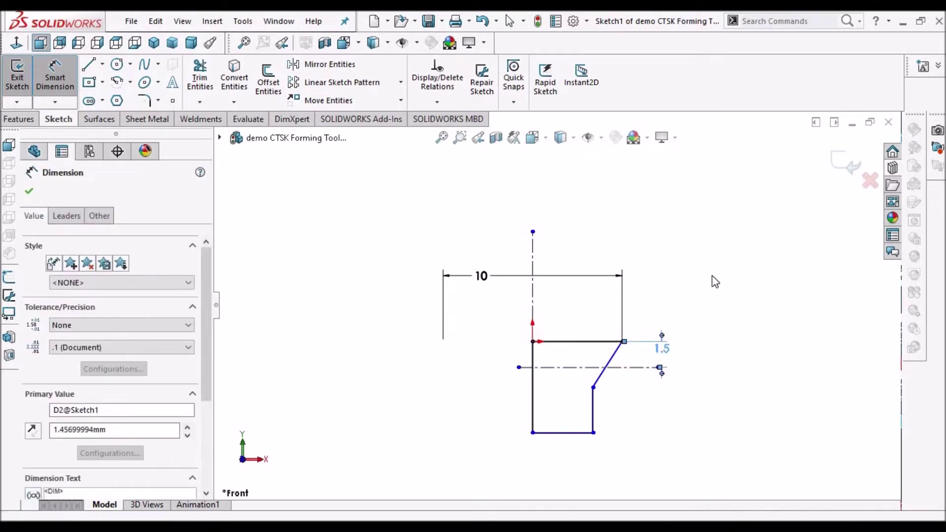
left_click(386, 248)
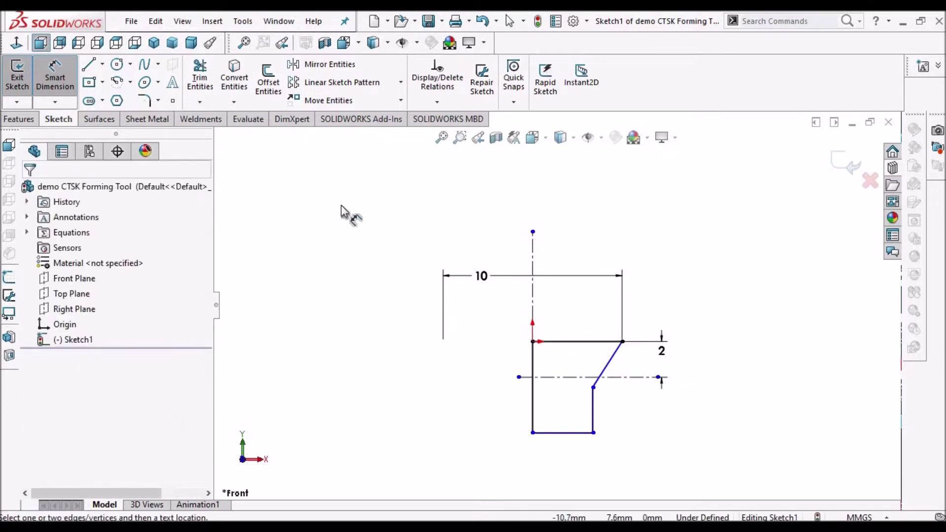
right_click(344, 207)
left_click(375, 248)
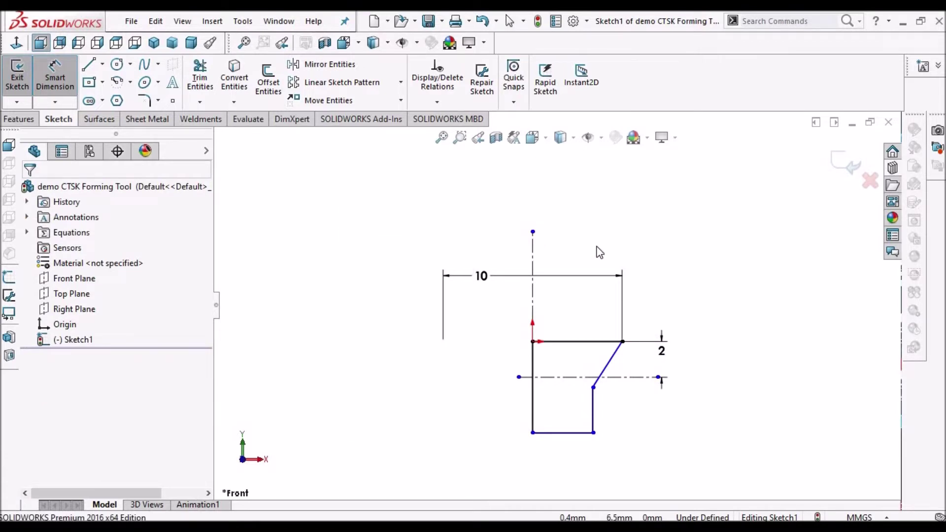
scroll(604, 244, "up", 3)
scroll(590, 323, "down", 4)
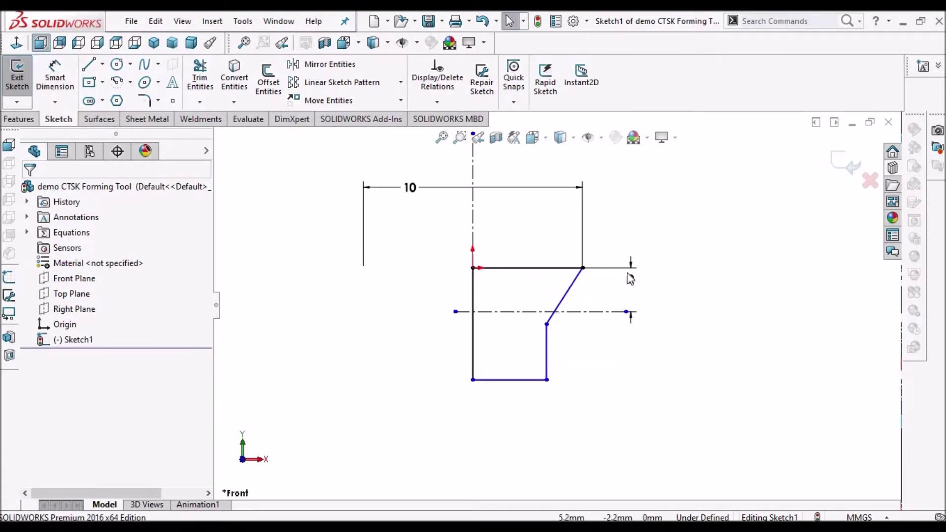
scroll(636, 277, "down", 1)
left_click_drag(641, 275, 641, 295)
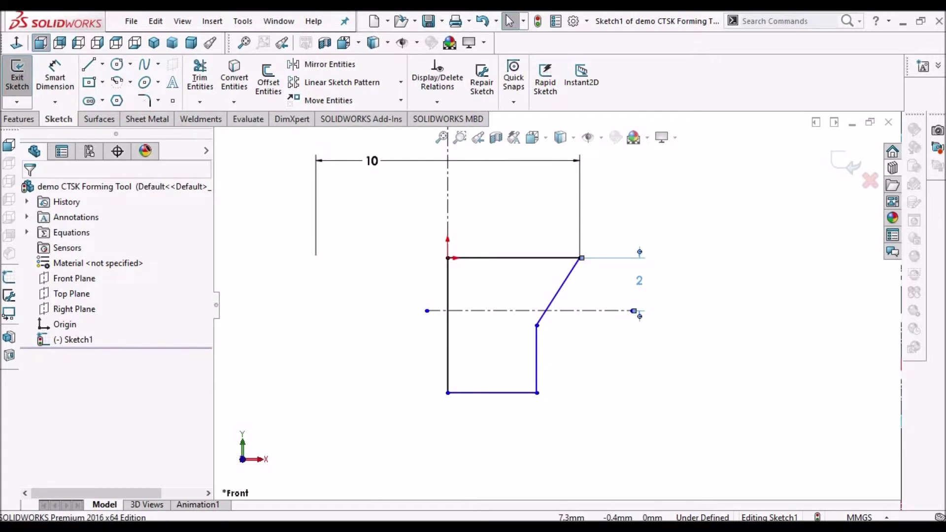
- Dimension the slanted edge's end 1 mm from the horizontal centerline
key("Escape")
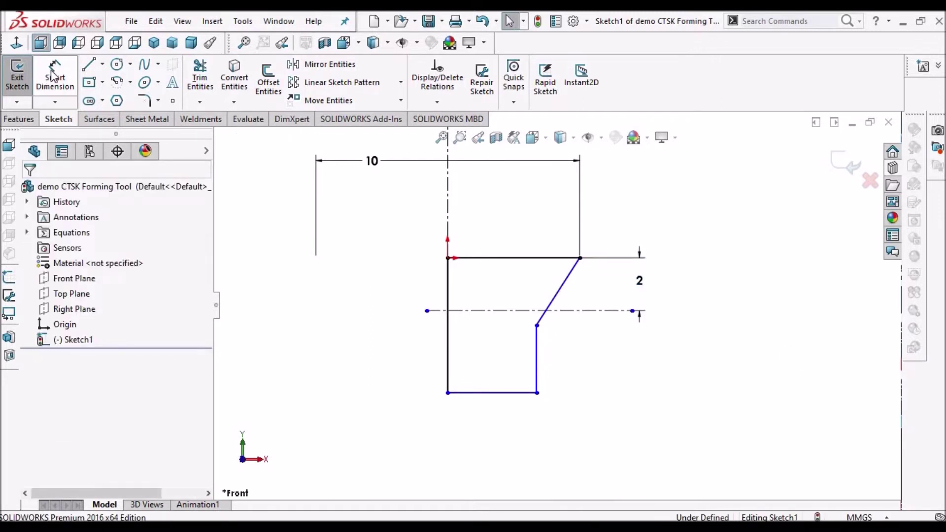
left_click(54, 74)
scroll(544, 329, "down", 4)
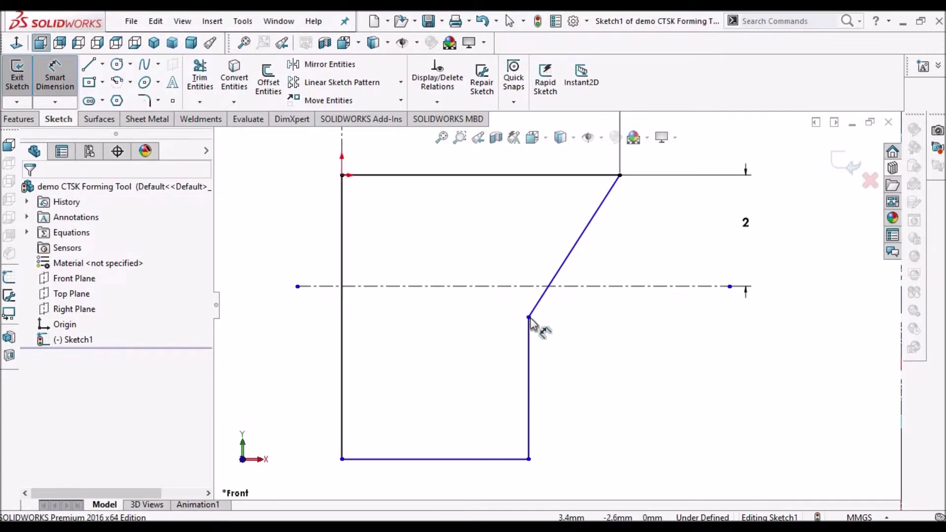
left_click(623, 287)
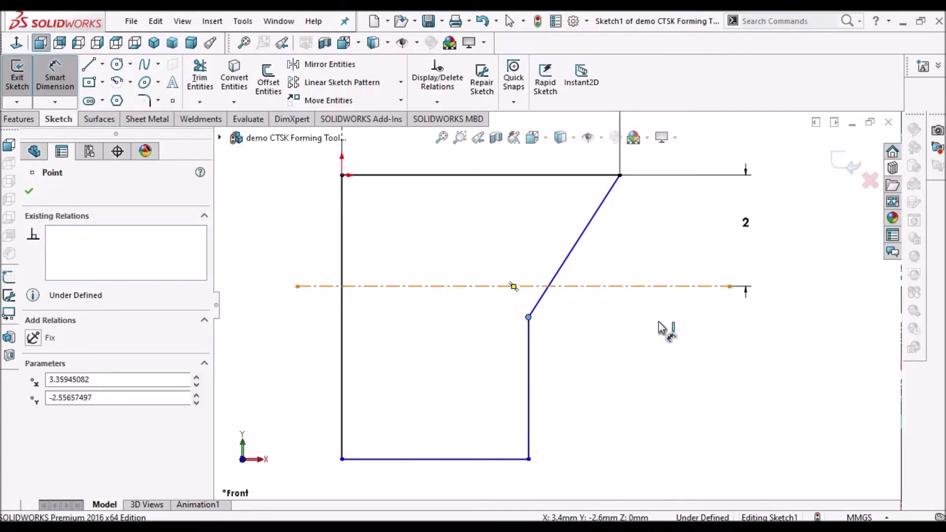
left_click(659, 326)
scroll(675, 316, "down", 2)
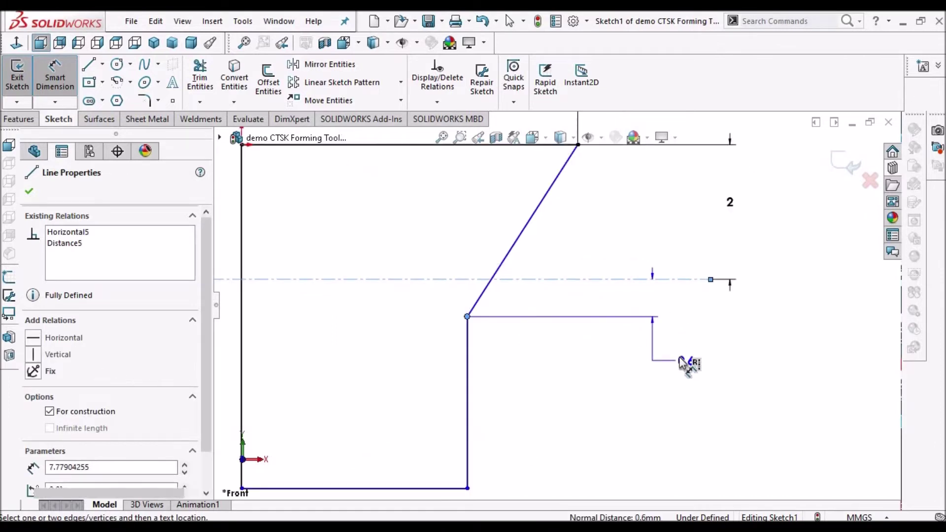
left_click(680, 363)
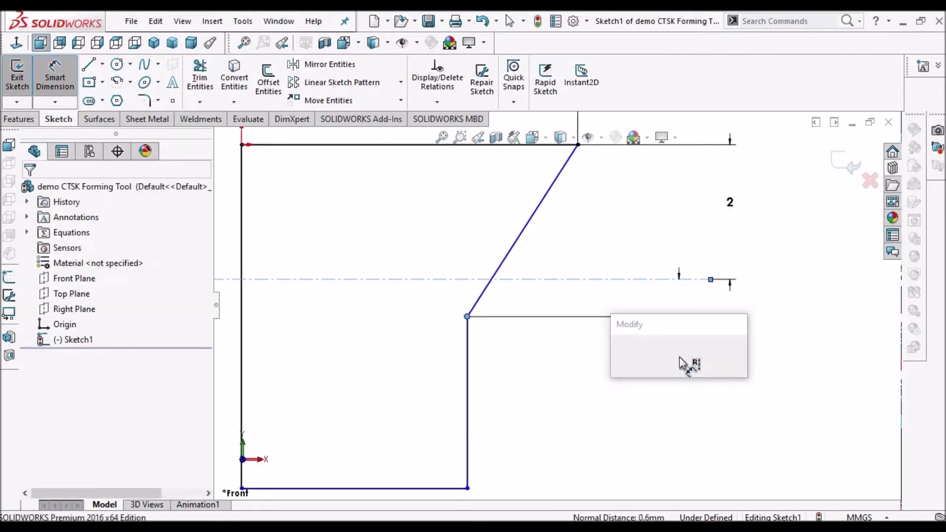
type("1")
key("Return")
key("Escape")
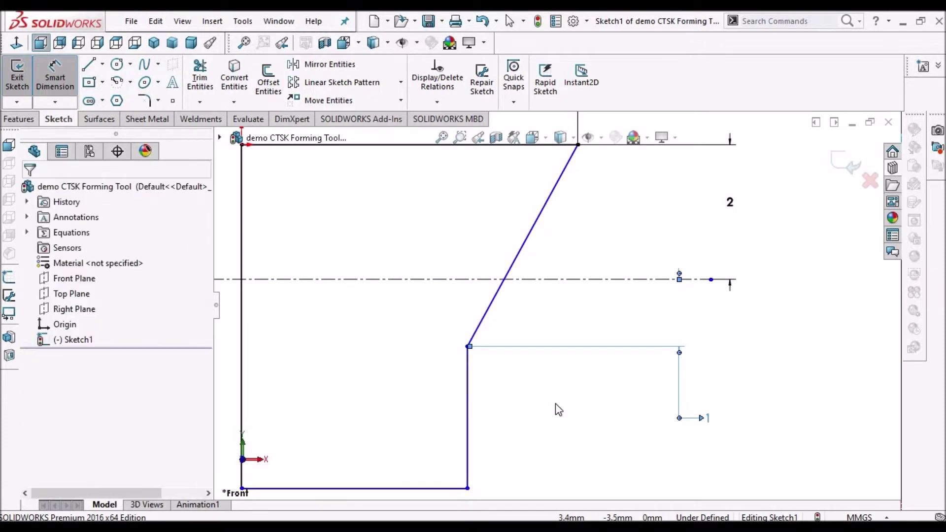
key("Escape")
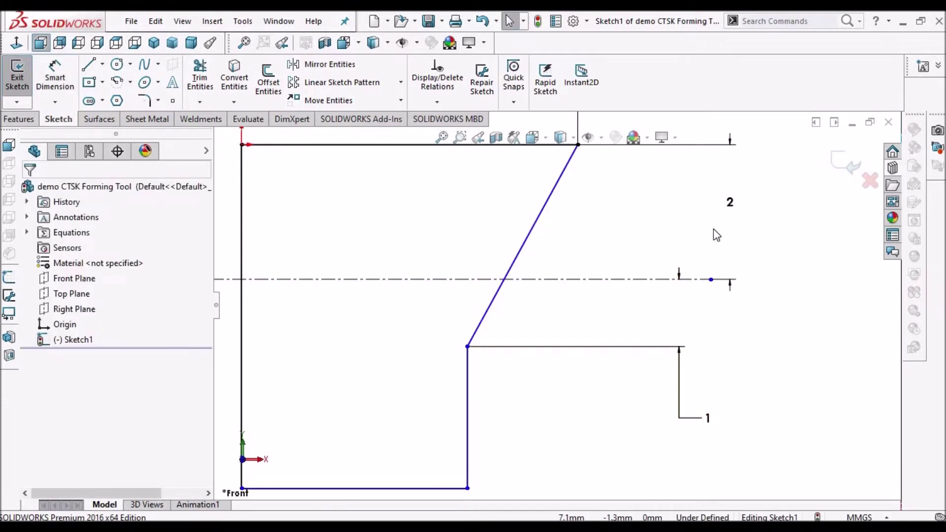
key("f")
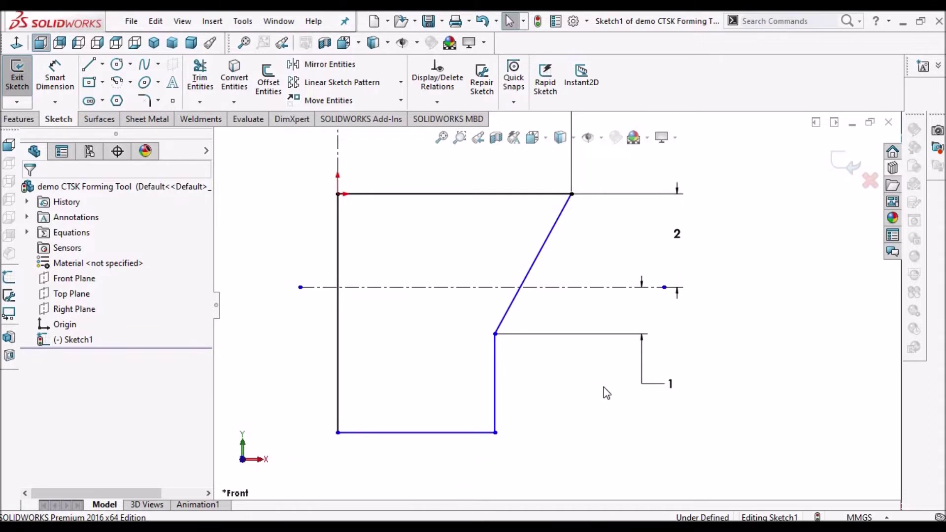
scroll(543, 296, "down", 1)
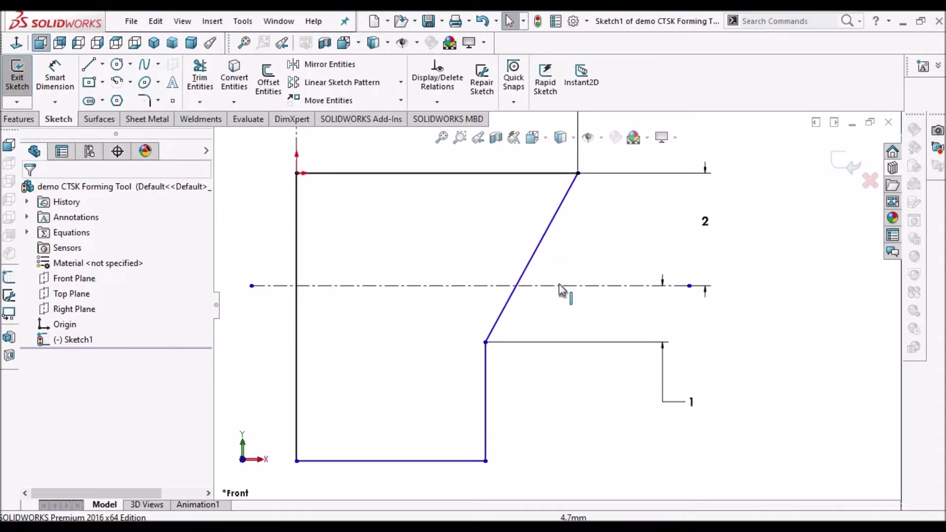
scroll(554, 306, "up", 3)
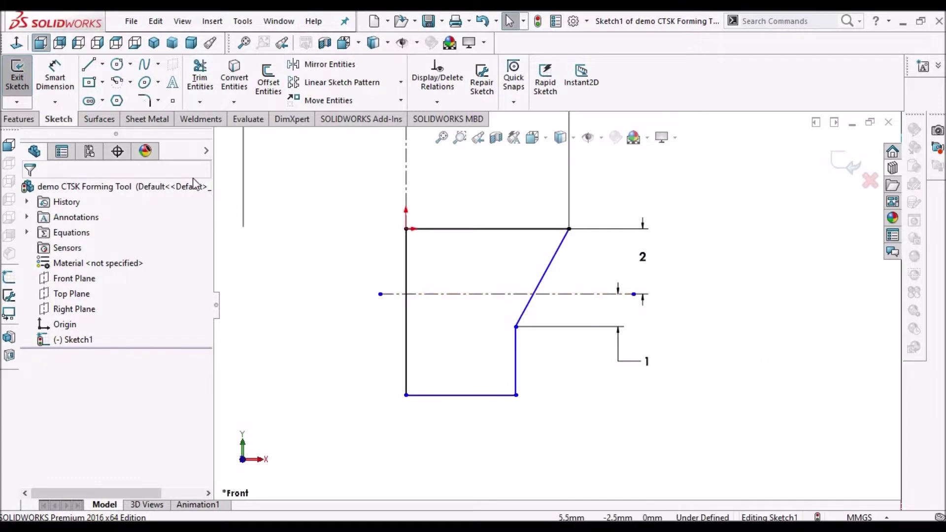
- Add the 5 mm bottom width and 5 mm height dimensions to fully define the sketch
left_click(64, 79)
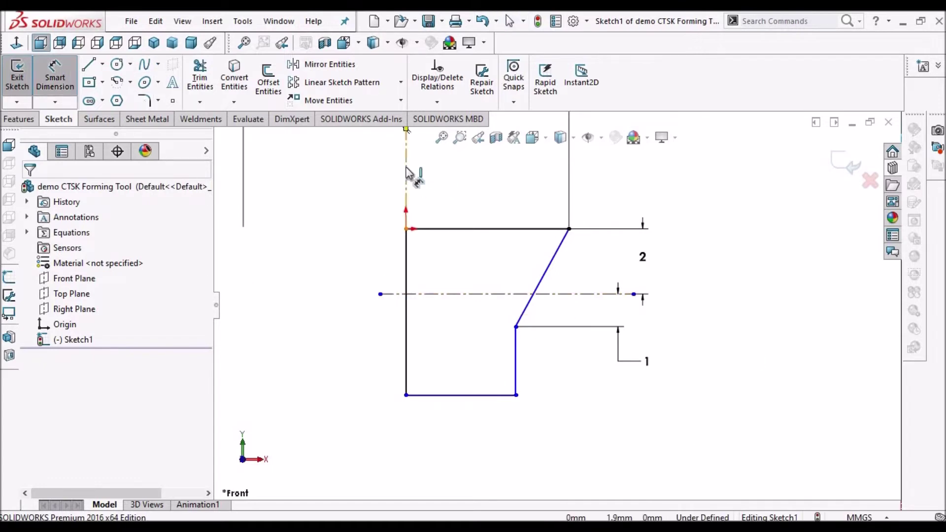
left_click(516, 362)
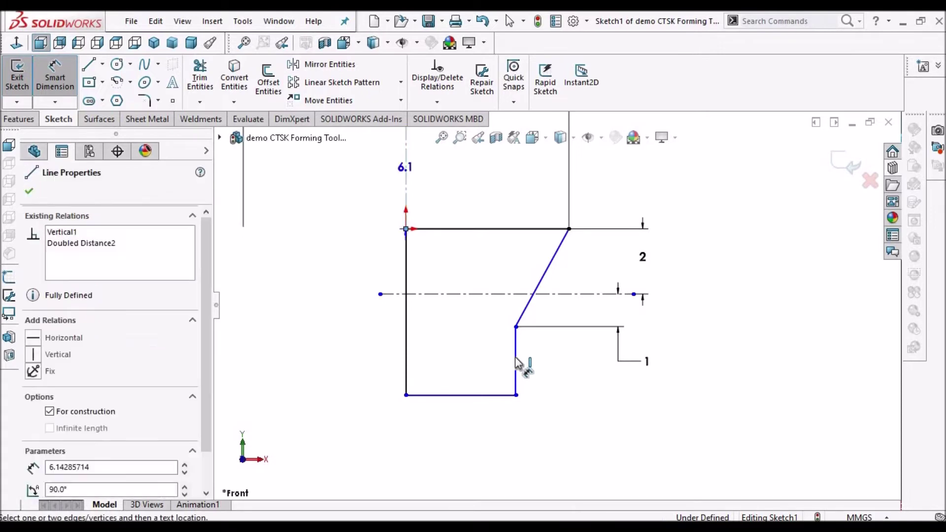
left_click(405, 444)
type("5")
key("Return")
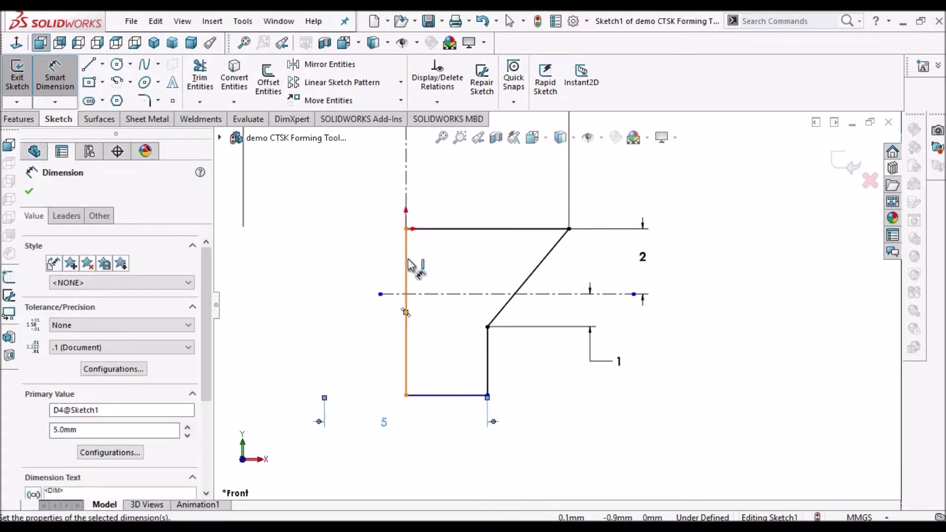
left_click(406, 274)
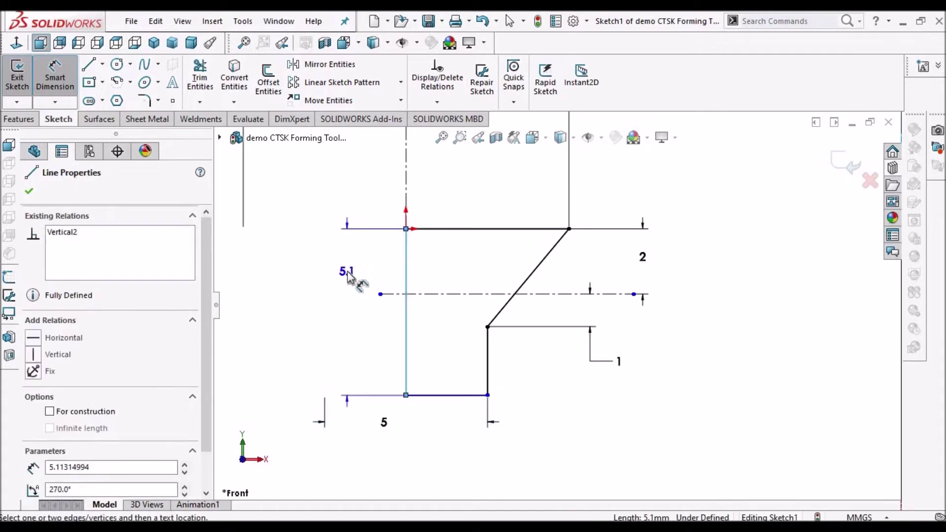
left_click(347, 270)
key("Escape")
scroll(570, 395, "up", 5)
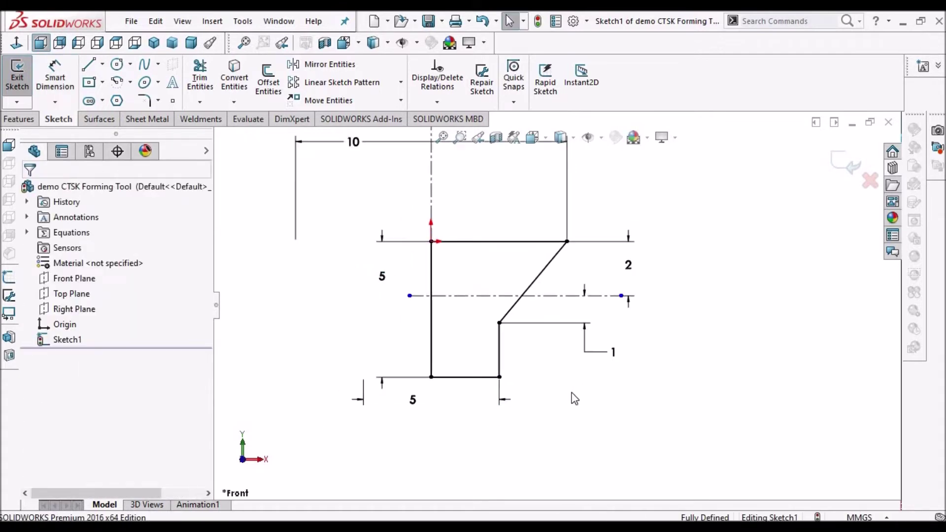
left_click(20, 118)
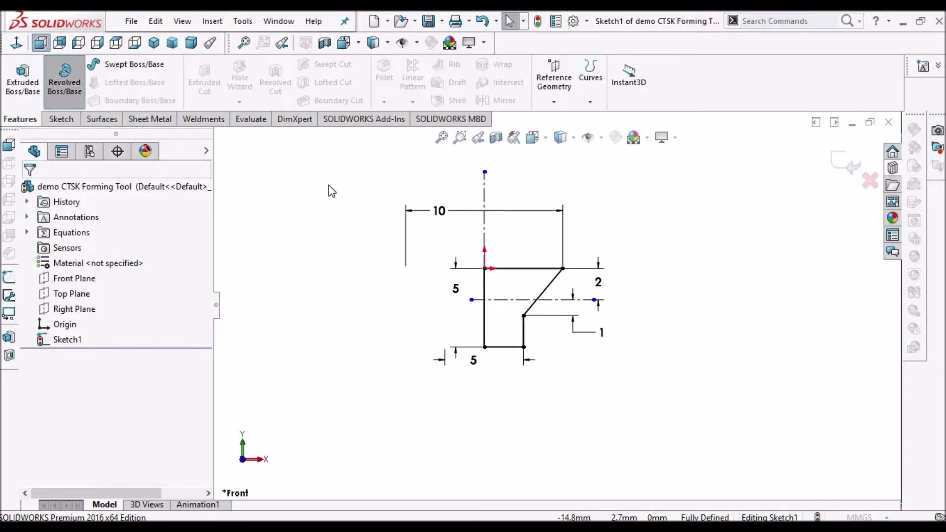
- Revolve the profile 360° about Line2 into a solid punch, then orbit to inspect it
key("ctrl+7")
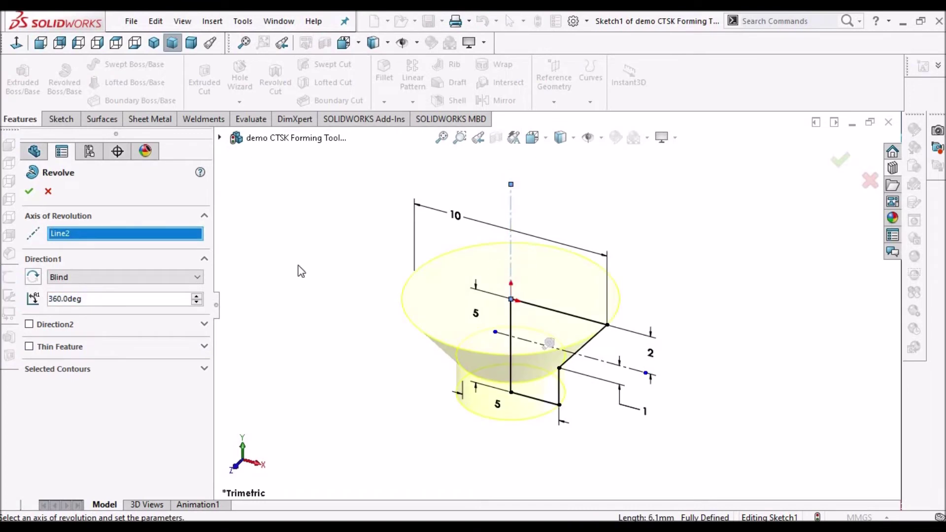
left_click(31, 191)
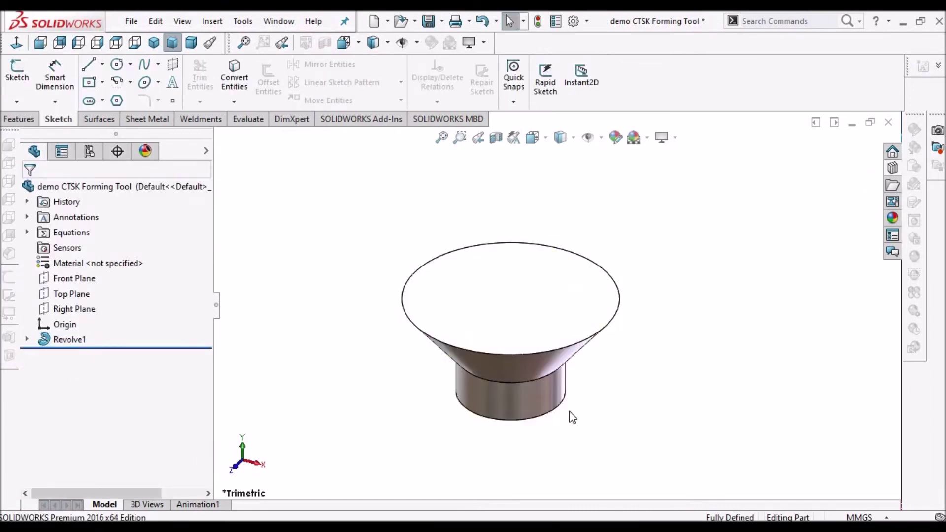
scroll(615, 325, "up", 2)
mouse_move(614, 325)
middle_mouse_down()
mouse_move(627, 198)
mouse_move(526, 365)
mouse_move(577, 331)
mouse_move(581, 350)
mouse_move(601, 219)
mouse_move(587, 325)
mouse_move(534, 437)
mouse_move(562, 414)
mouse_move(574, 346)
mouse_move(558, 347)
middle_mouse_up()
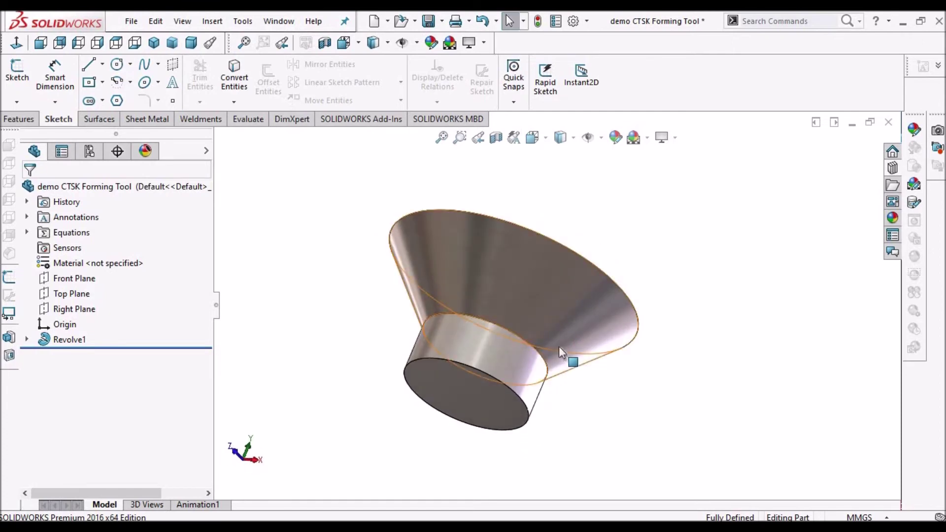
left_click(530, 344)
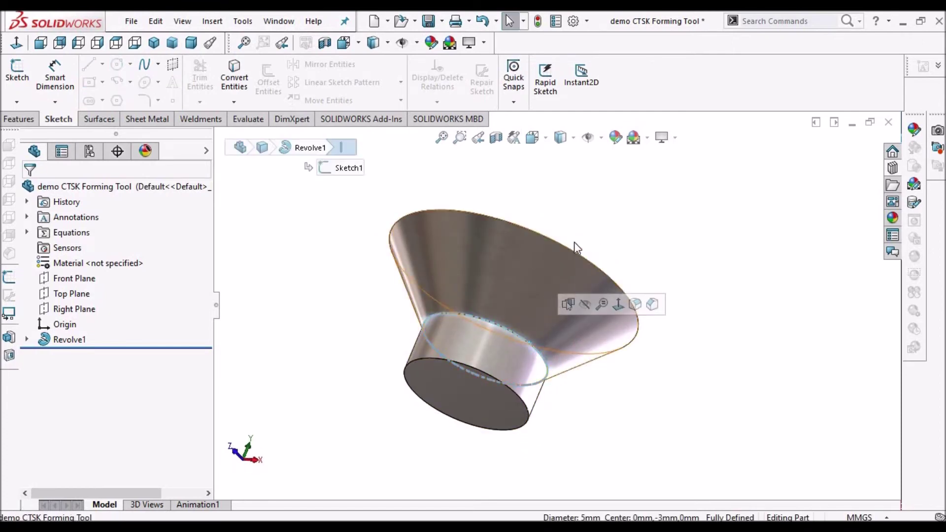
middle_click_drag(686, 243, 660, 284)
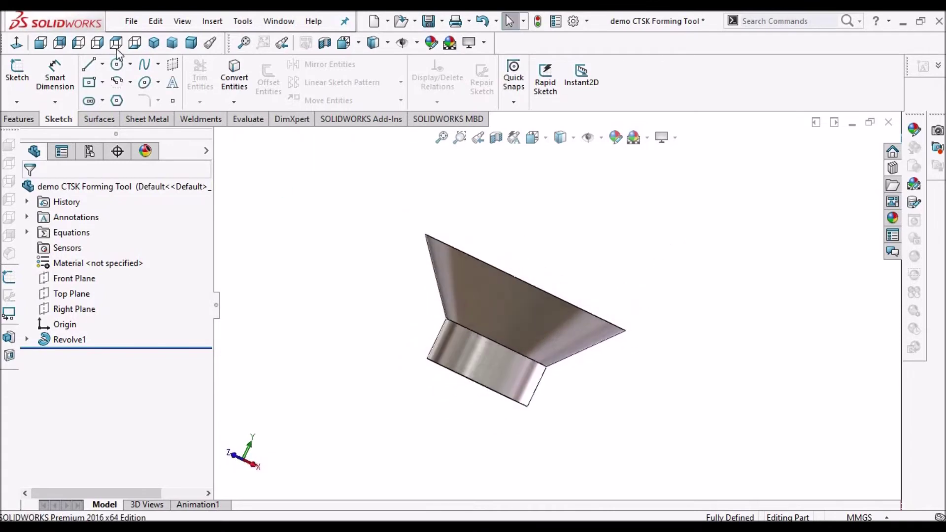
- Make the part a forming tool: wide disc face as stopping face, cylinder end face removed
left_click(156, 122)
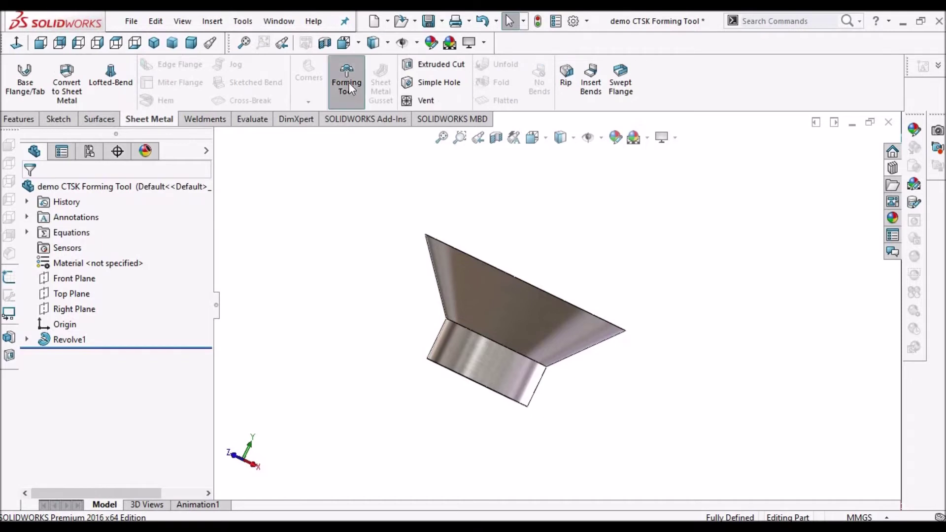
left_click(348, 82)
middle_click_drag(555, 264, 574, 166)
left_click(496, 335)
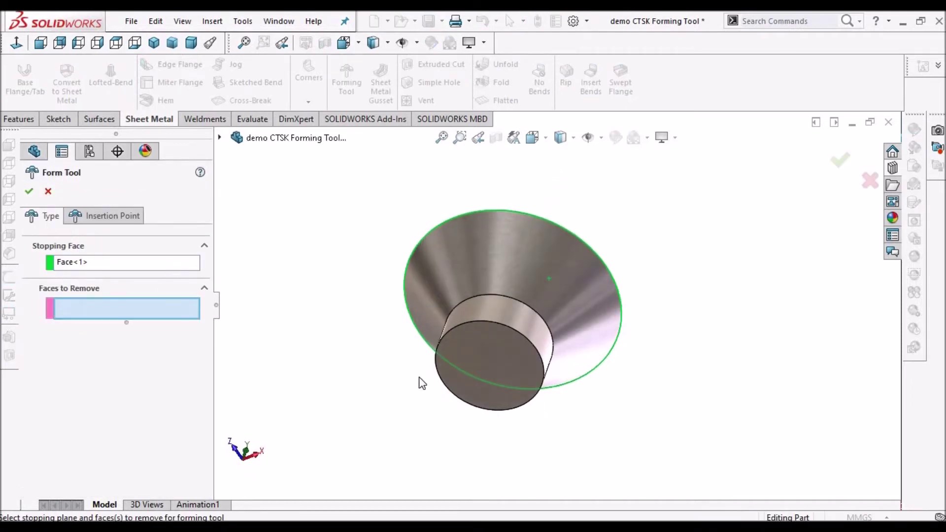
left_click(501, 371)
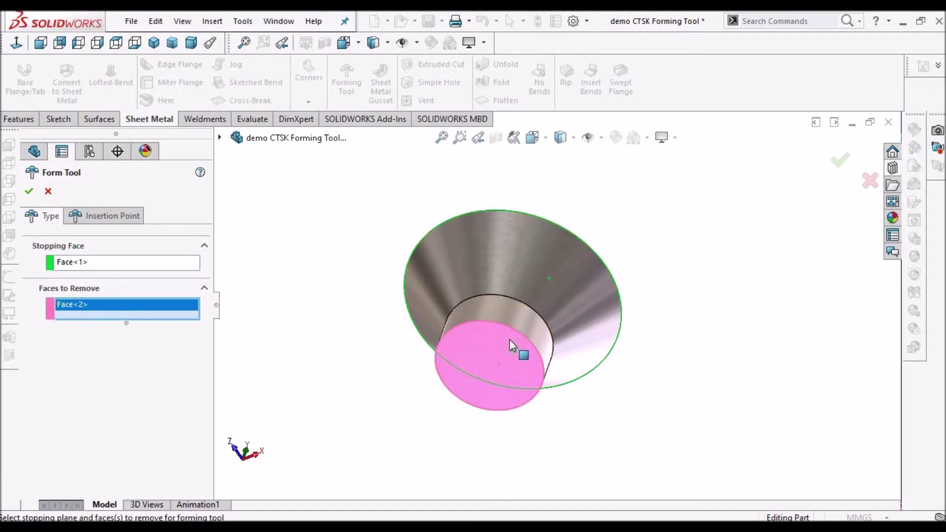
middle_click_drag(510, 339, 468, 359)
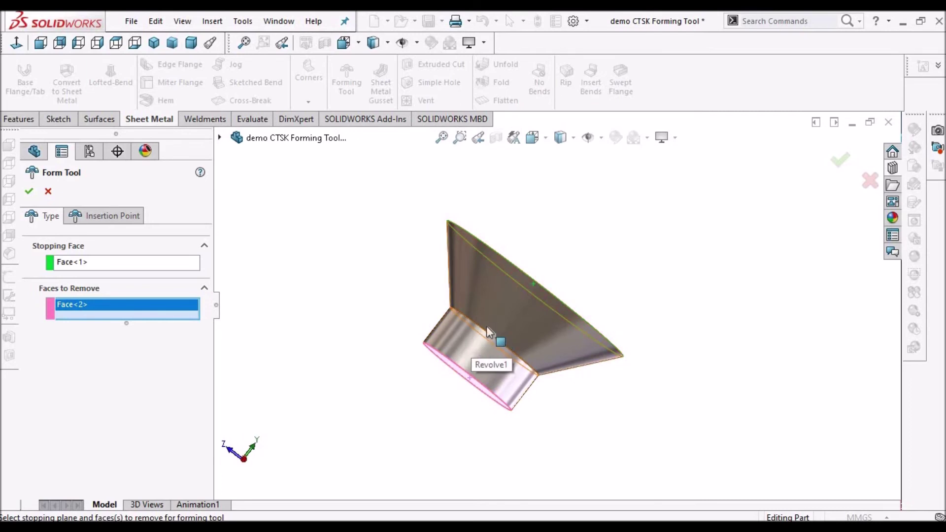
left_click(29, 192)
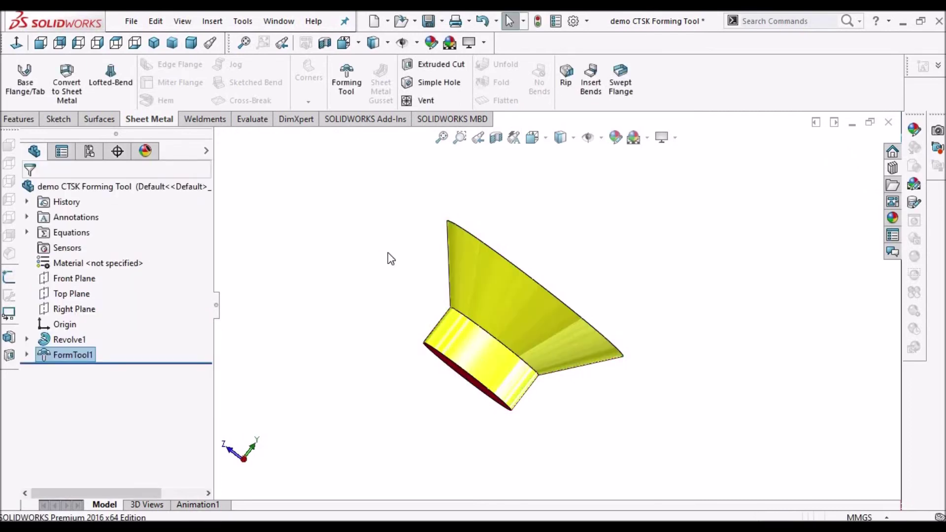
left_click(893, 170)
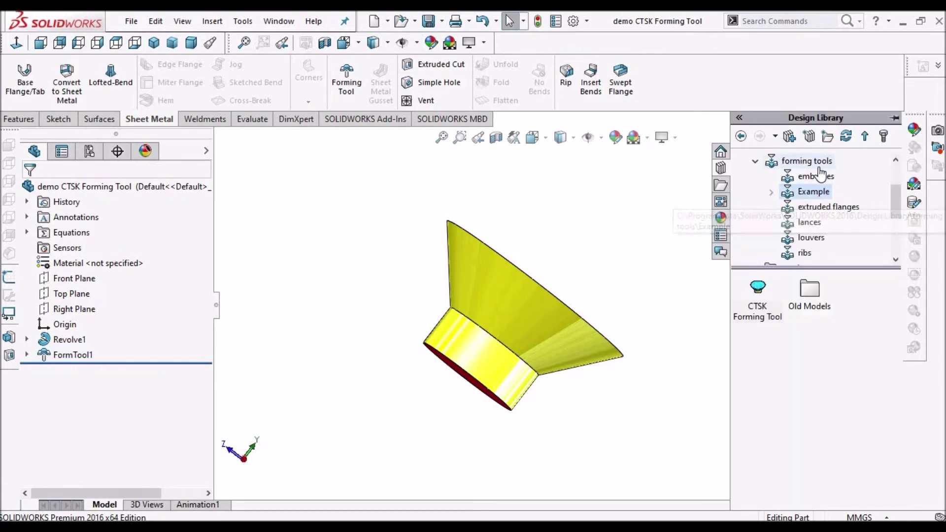
- Drag the CTSK Forming Tool from the design library onto the PUNCH SHEET plate's top face
left_click(598, 207)
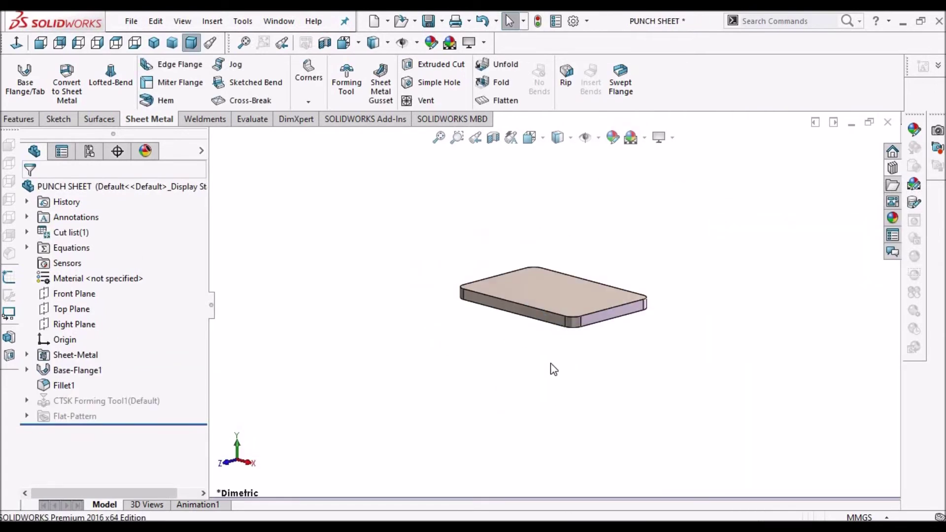
middle_click_drag(551, 368, 566, 296)
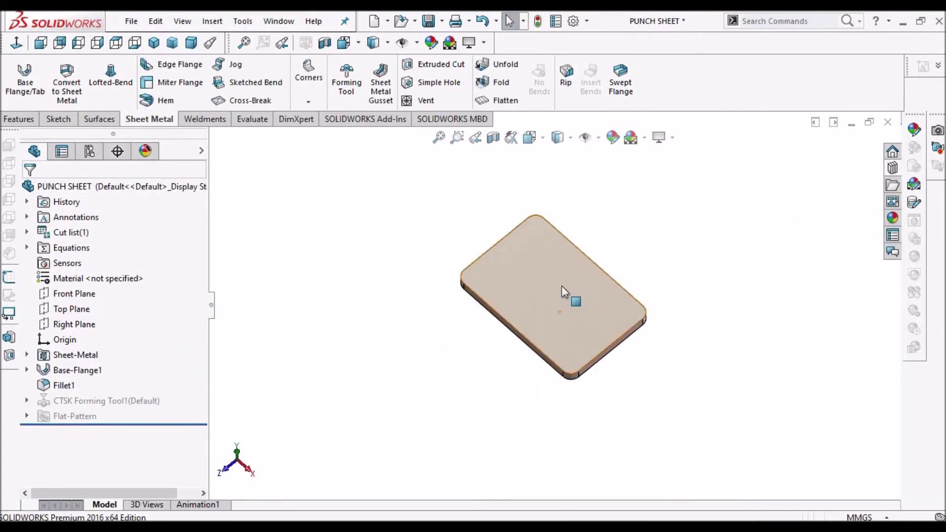
scroll(566, 296, "down", 2)
left_click(893, 168)
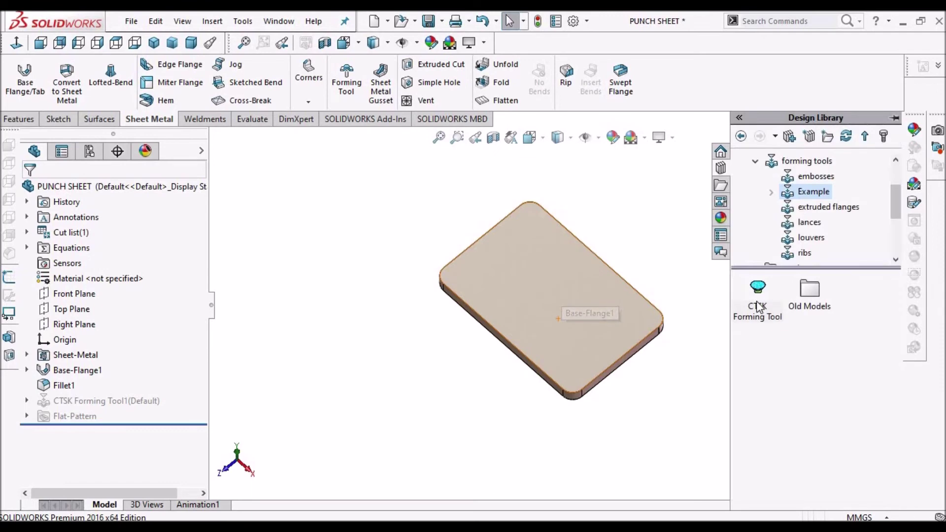
left_click_drag(757, 294, 610, 356)
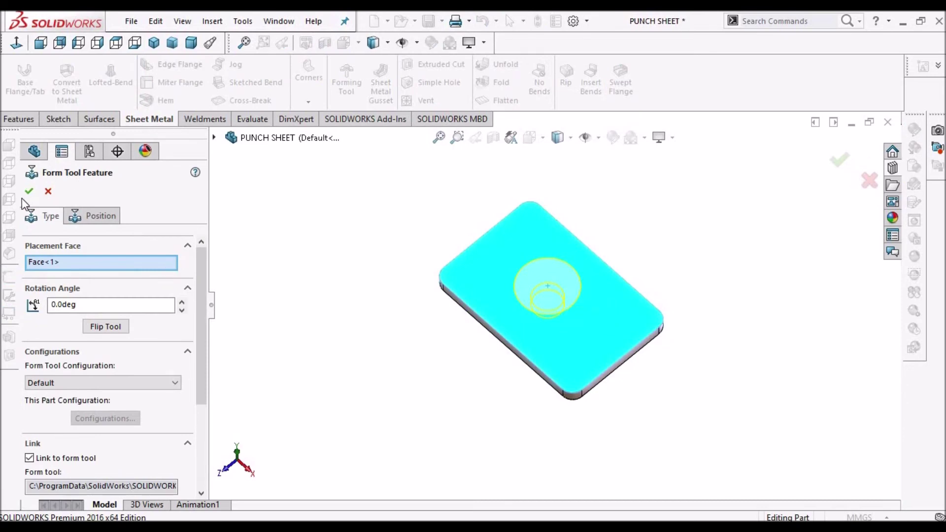
- Position the forming tool's centre on the plate with a dimension, viewed normal to the sketch
left_click(103, 218)
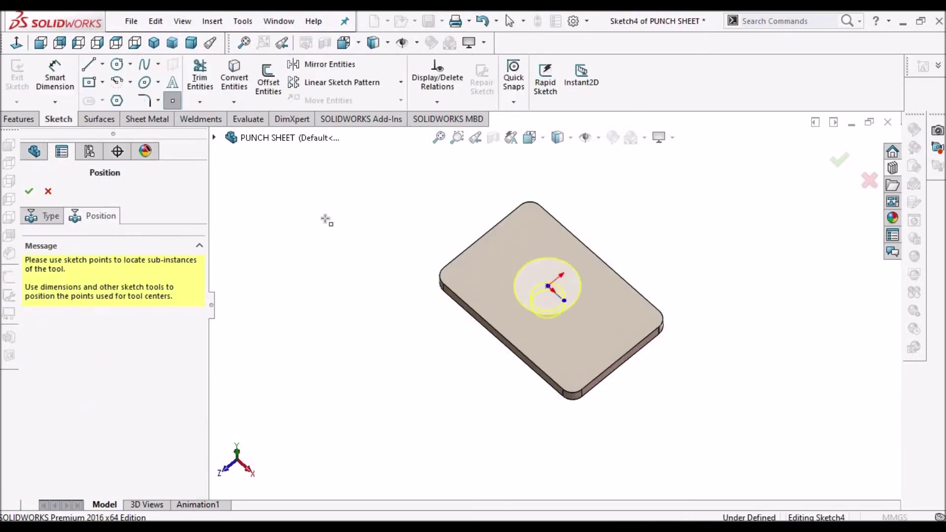
right_click(327, 220)
left_click(348, 230)
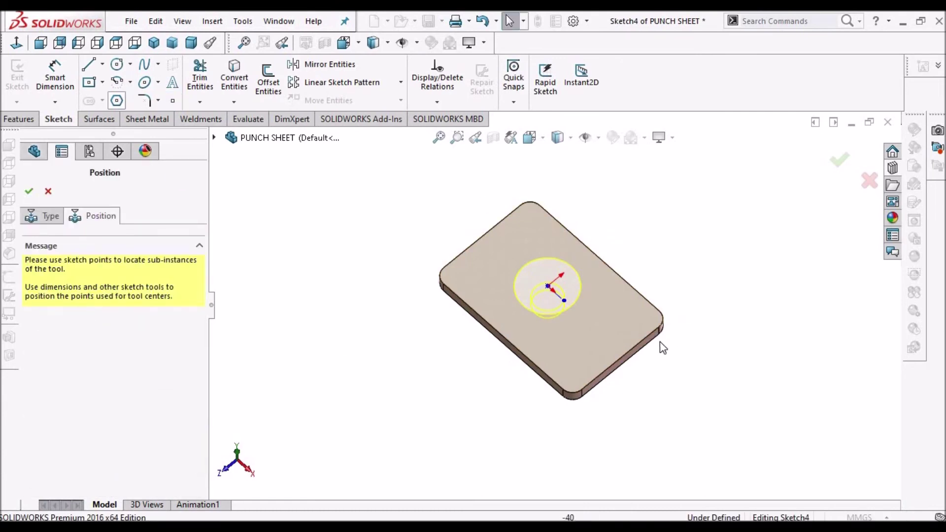
left_click(54, 78)
left_click(18, 44)
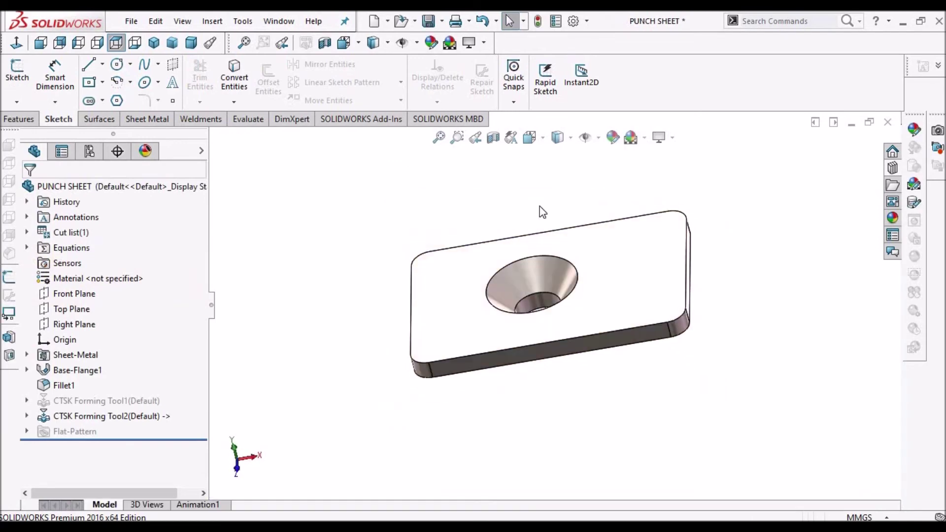
middle_click_drag(555, 338, 561, 299)
scroll(561, 302, "down", 3)
left_click(561, 302)
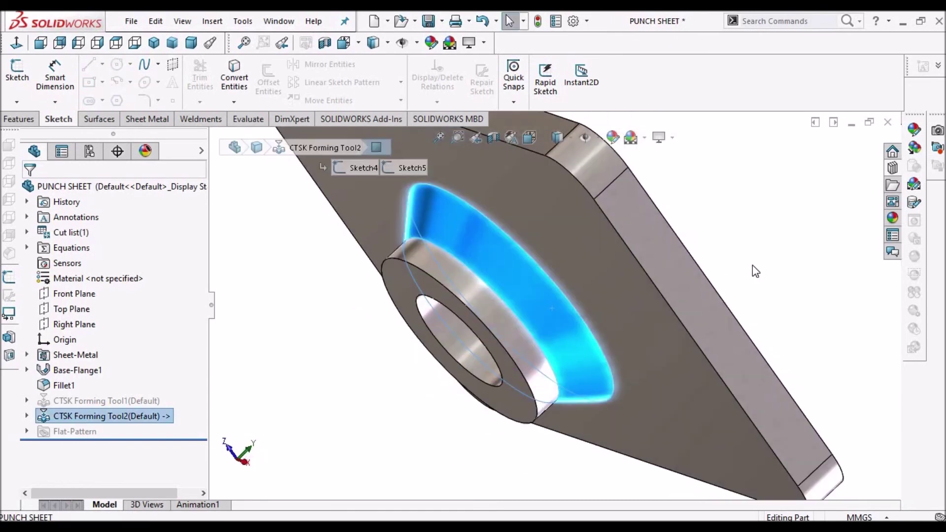
left_click(754, 269)
scroll(752, 268, "up", 3)
middle_click_drag(751, 268, 574, 283)
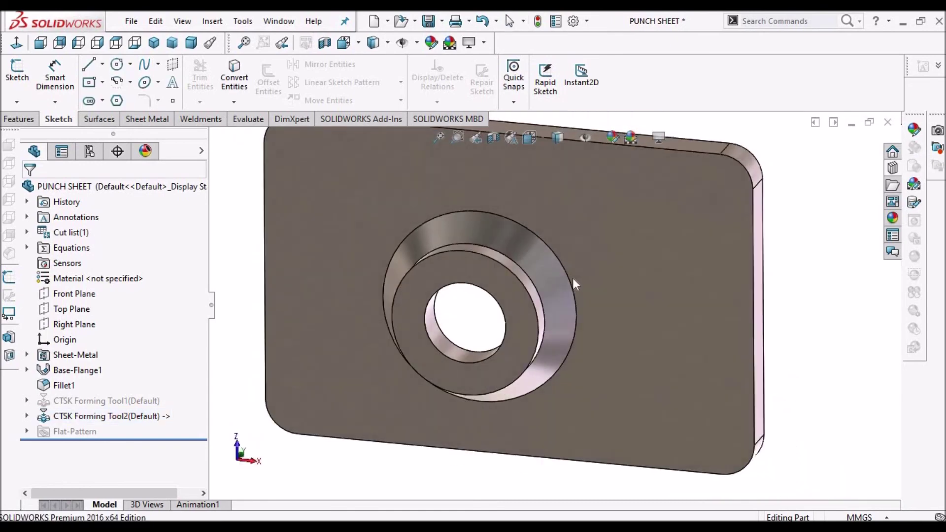
scroll(574, 284, "down", 4)
middle_click_drag(521, 323, 551, 402)
left_click(528, 297)
scroll(527, 299, "up", 3)
scroll(528, 299, "down", 3)
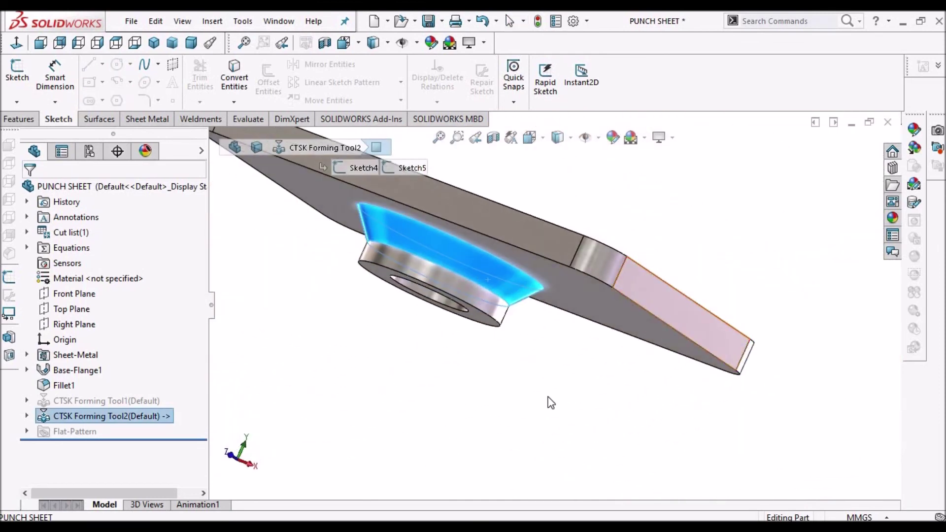
left_click(547, 399)
key("ctrl+6")
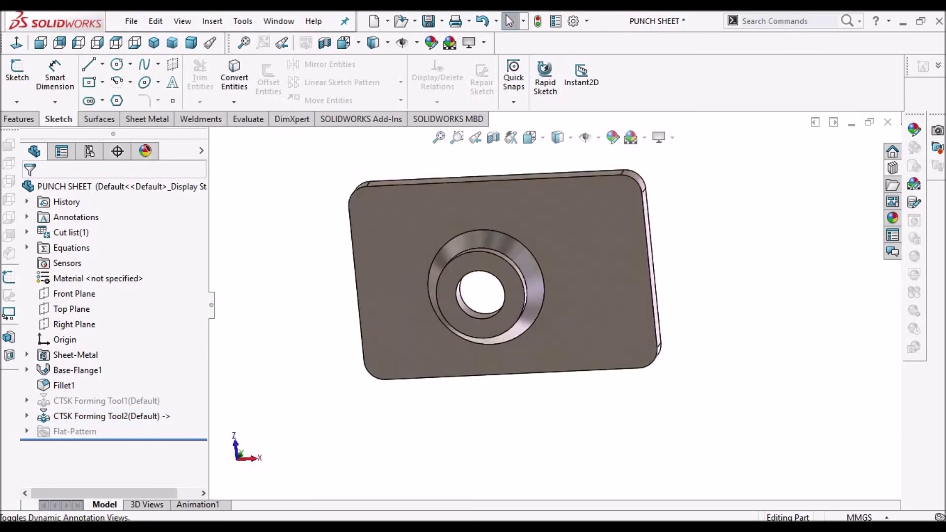
middle_click_drag(515, 251, 291, 195)
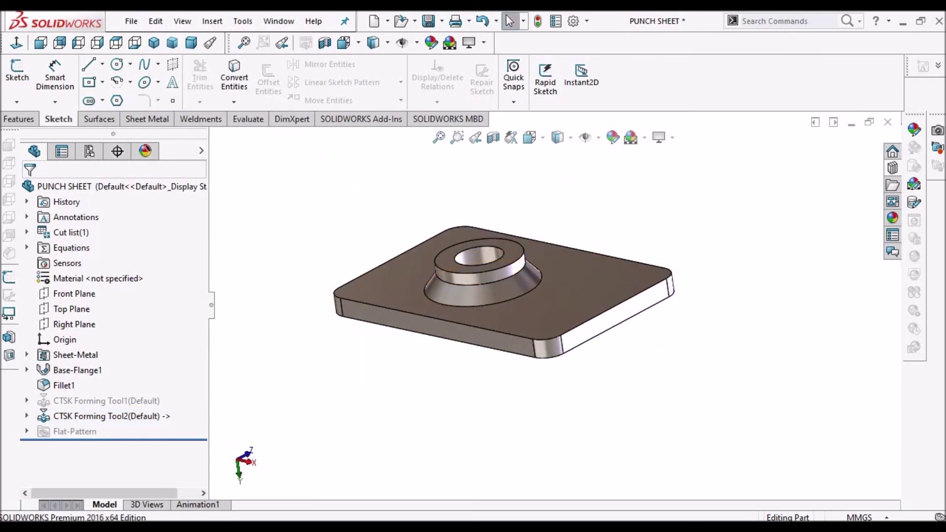